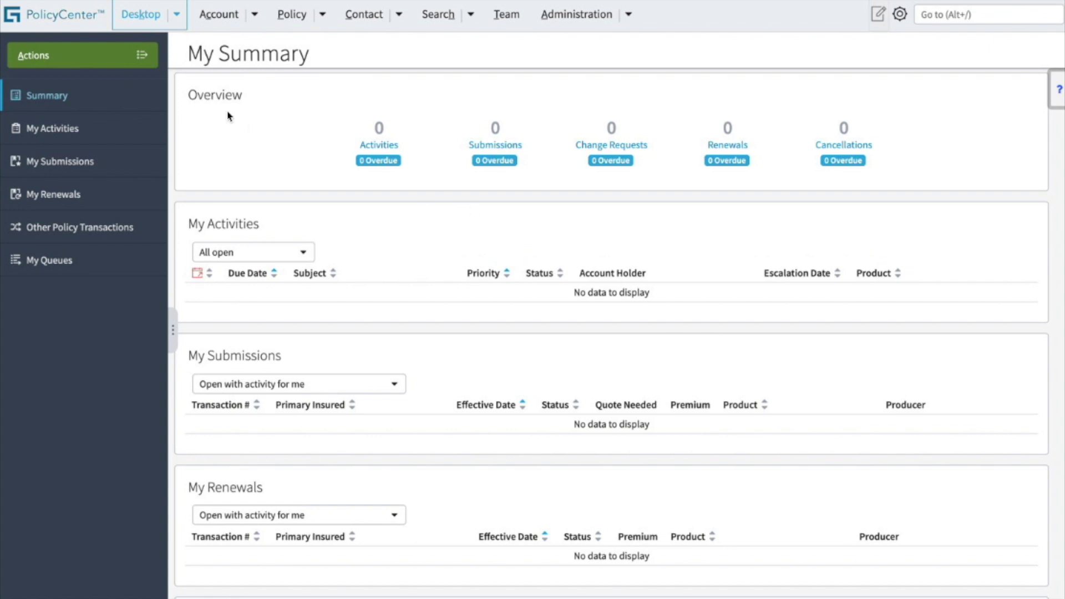
Start a new submission from PolicyCenter's Actions menu
click(95, 67)
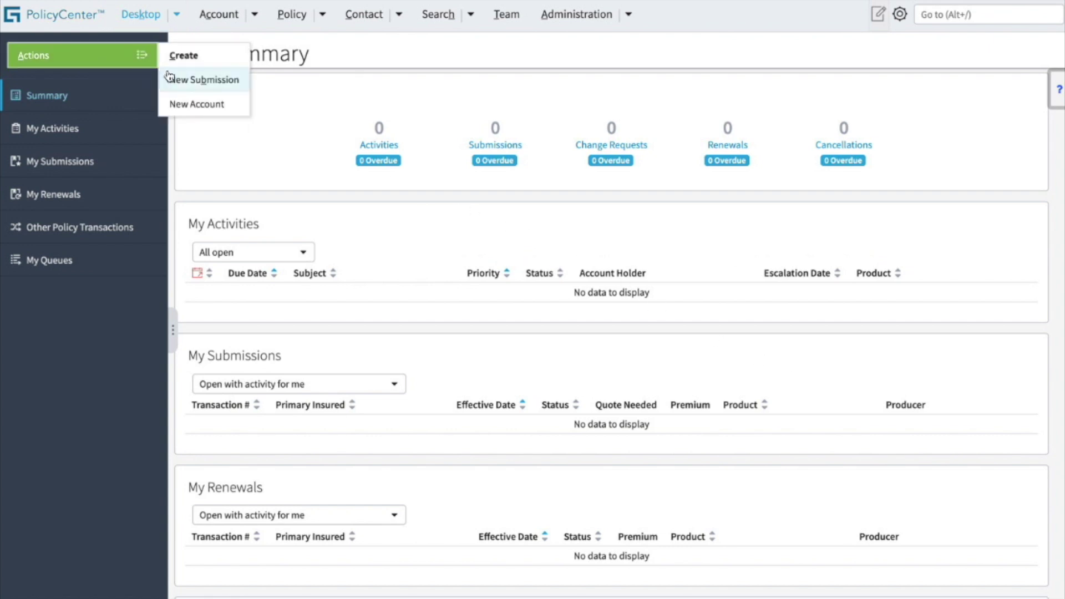
click(218, 82)
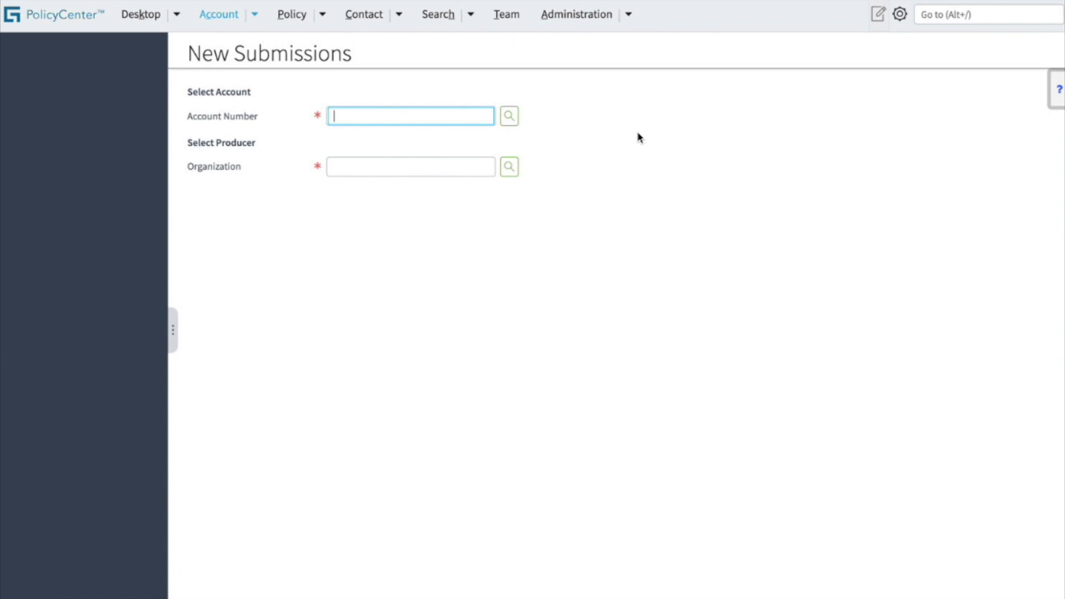
Show the uPerform Create New Submission help panel and scroll through its steps
click(1054, 100)
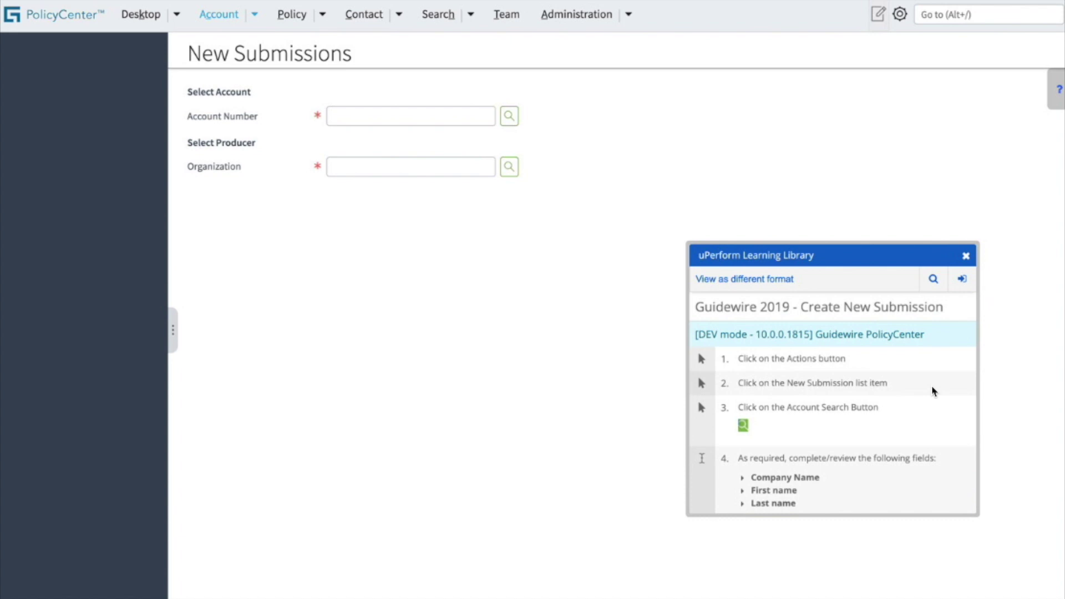
scroll(933, 392, down, 1)
scroll(933, 392, down, 1)
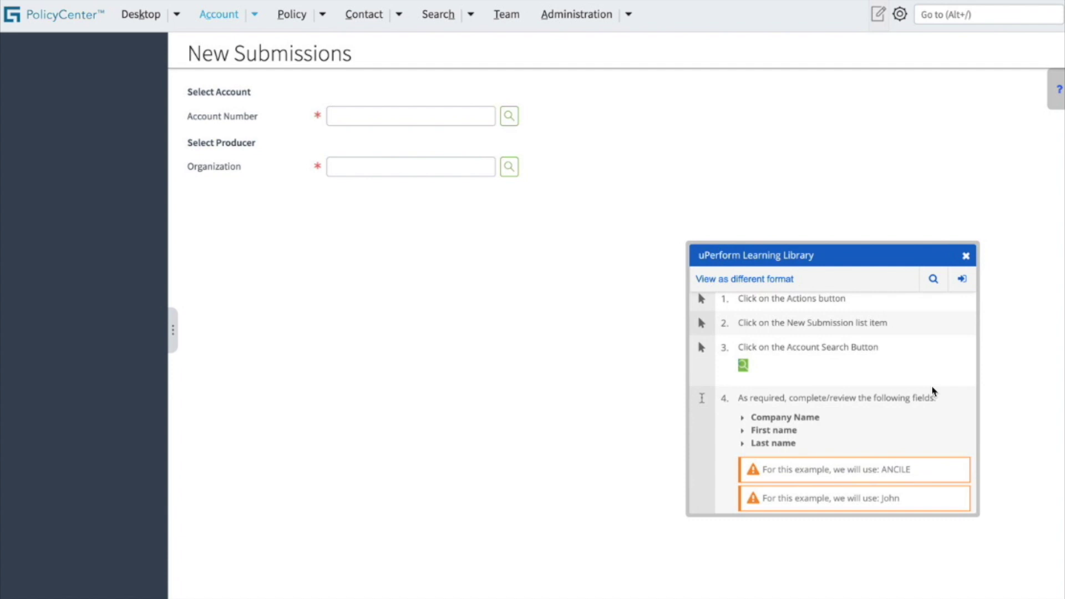
scroll(933, 392, down, 1)
scroll(933, 392, down, 1)
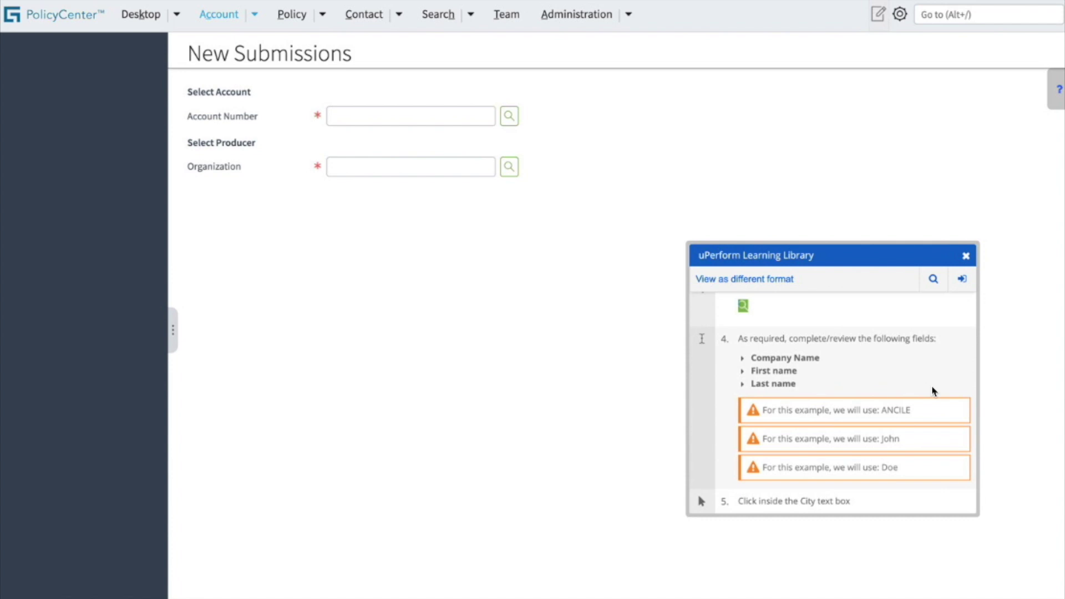
View the guide as a full-page procedure table, scrolling to step 7 and previewing its screenshot
click(764, 281)
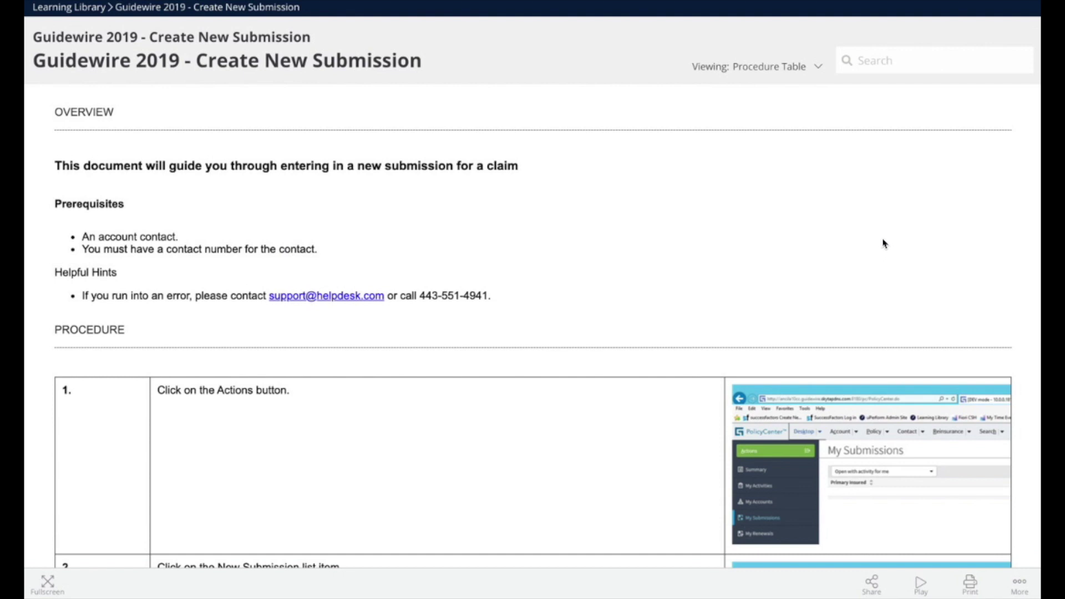
scroll(882, 249, down, 5)
scroll(884, 246, down, 2)
scroll(885, 246, down, 3)
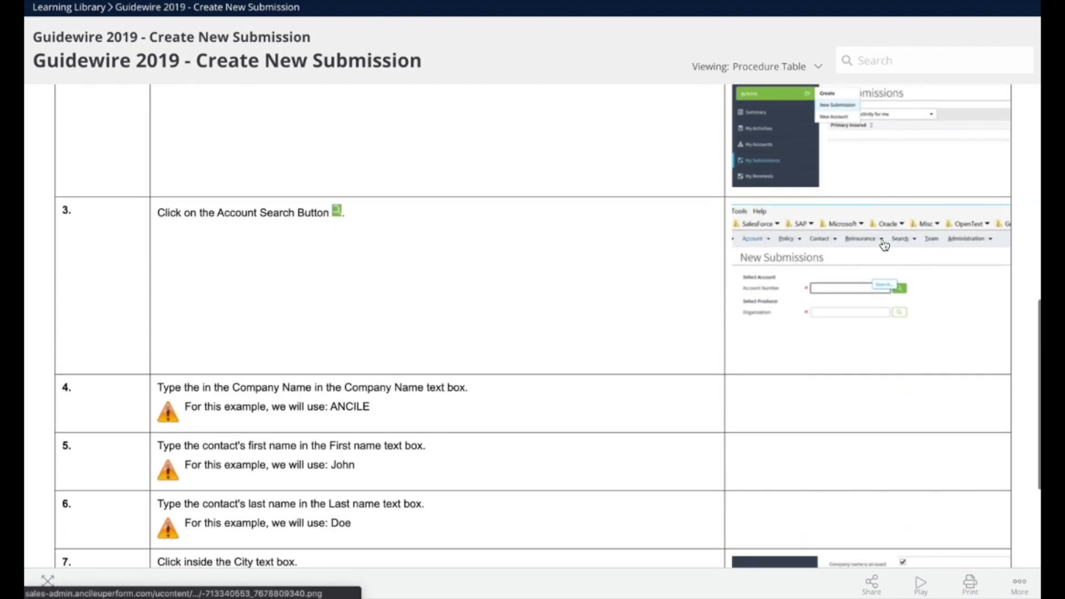
scroll(884, 245, down, 1)
scroll(886, 247, down, 3)
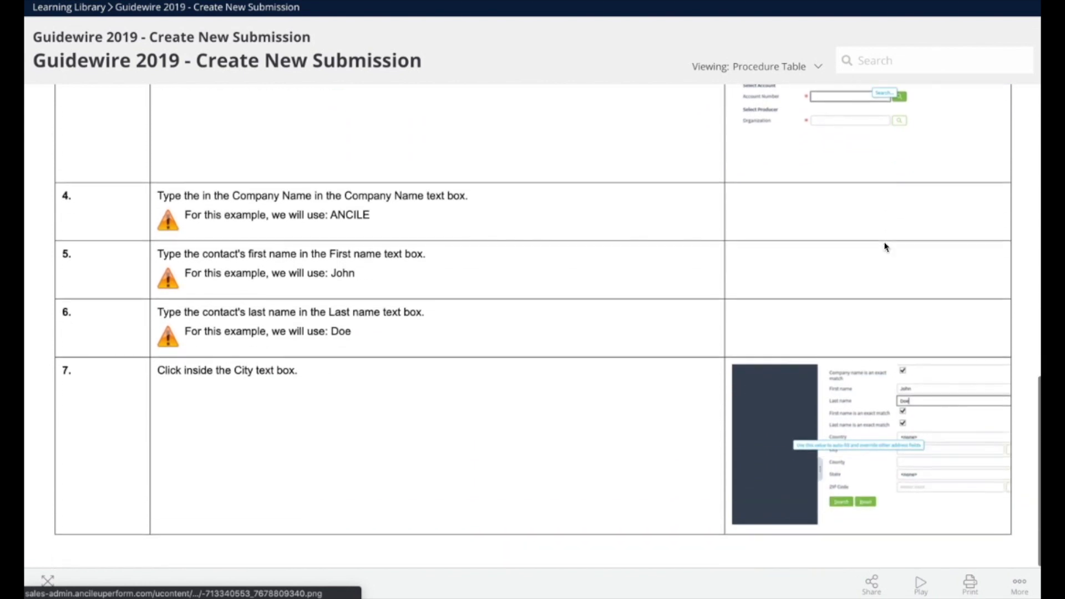
click(839, 437)
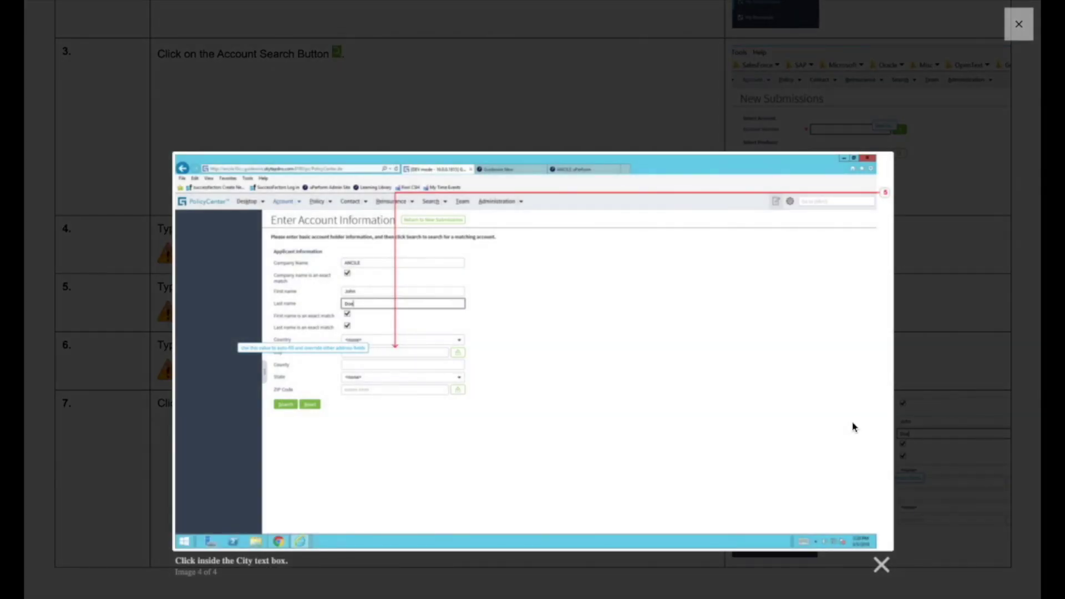
click(853, 428)
Preview the guide as a video, then close it
click(926, 590)
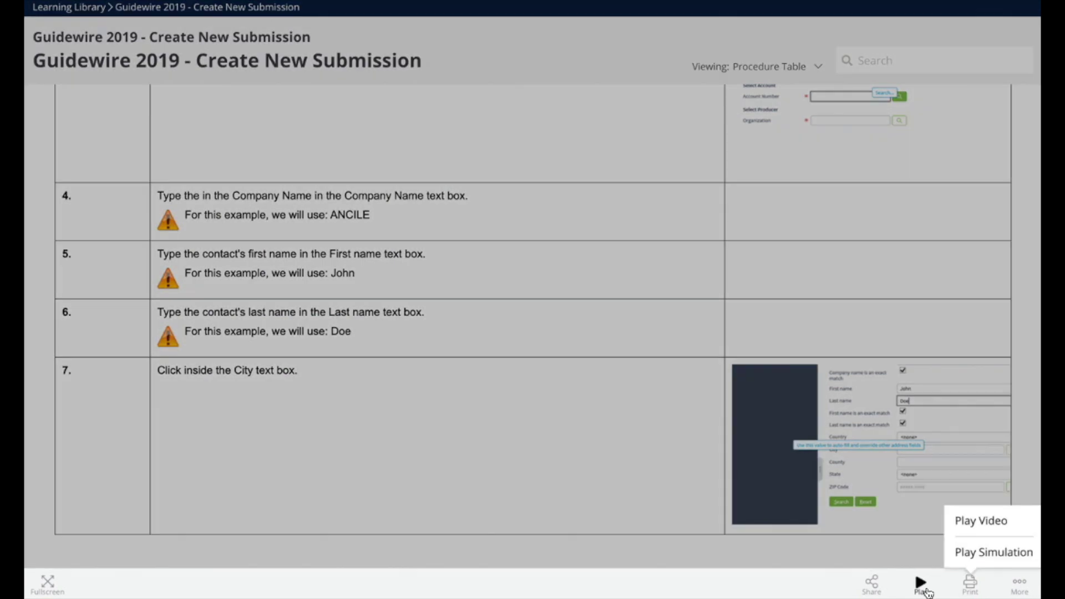
click(975, 530)
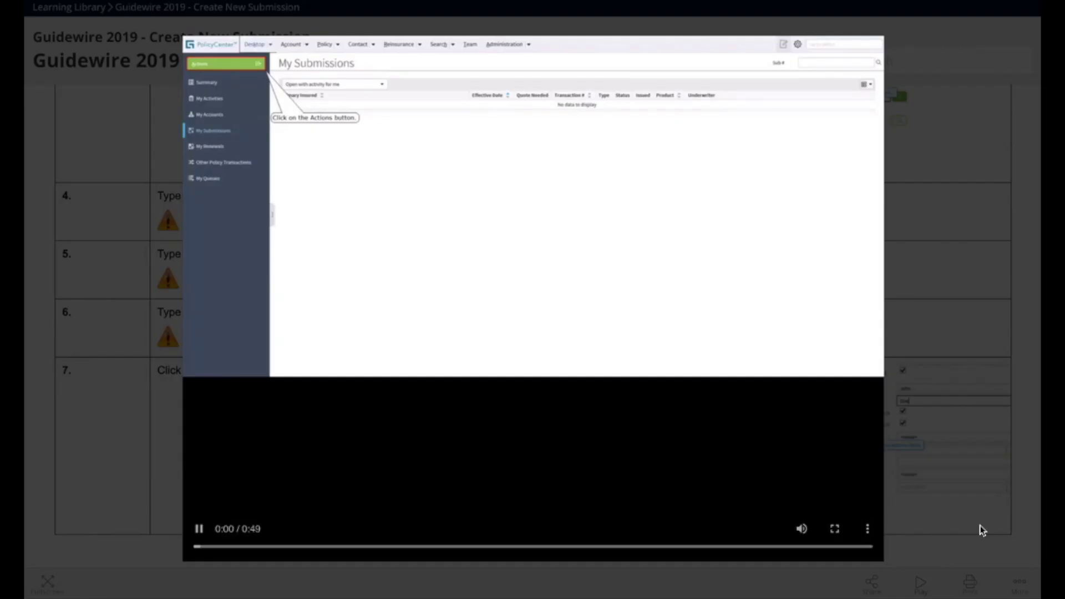
click(906, 375)
Launch the guide's interactive simulation in See It mode
click(919, 589)
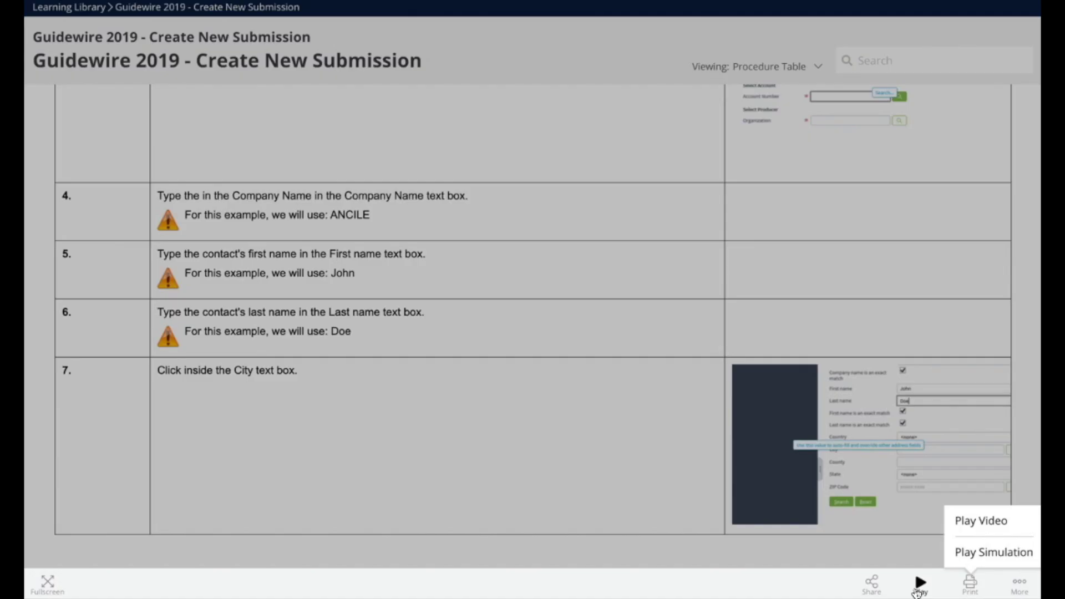
click(1007, 558)
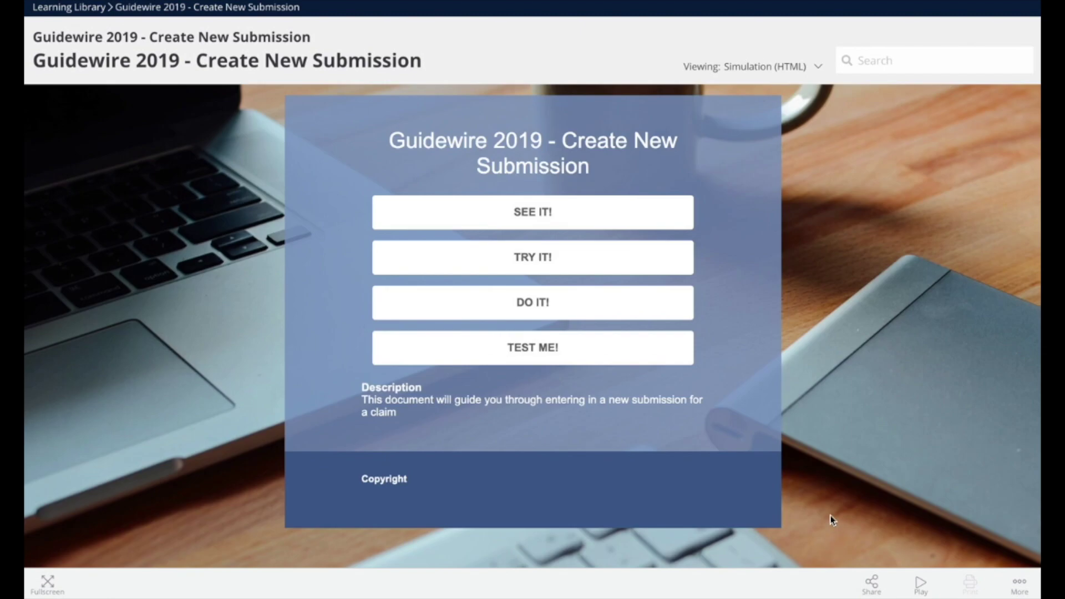
click(652, 222)
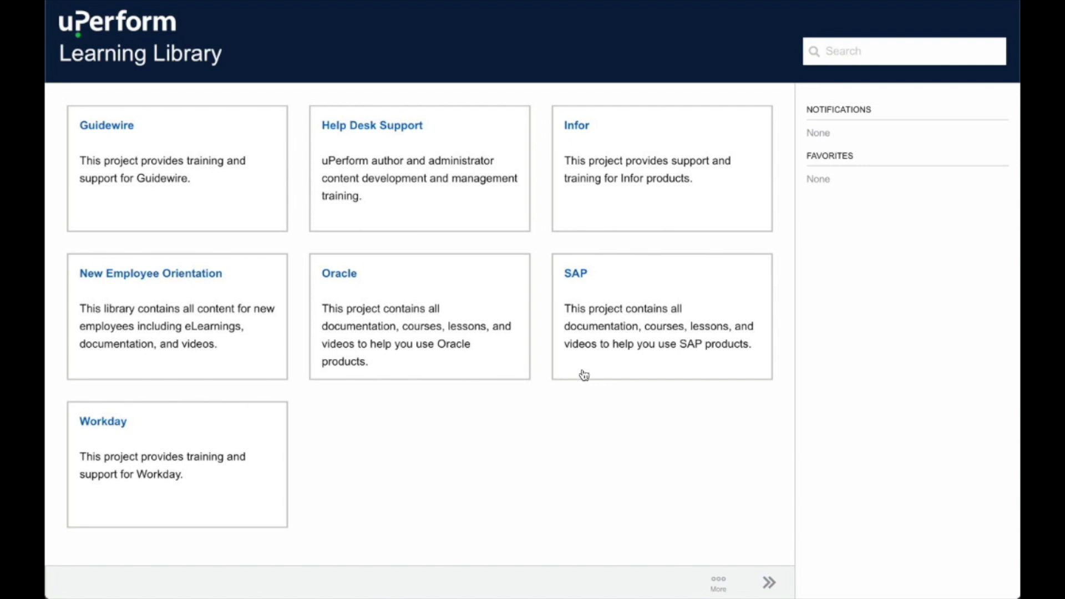
Open the Guidewire project from the Learning Library home
click(231, 190)
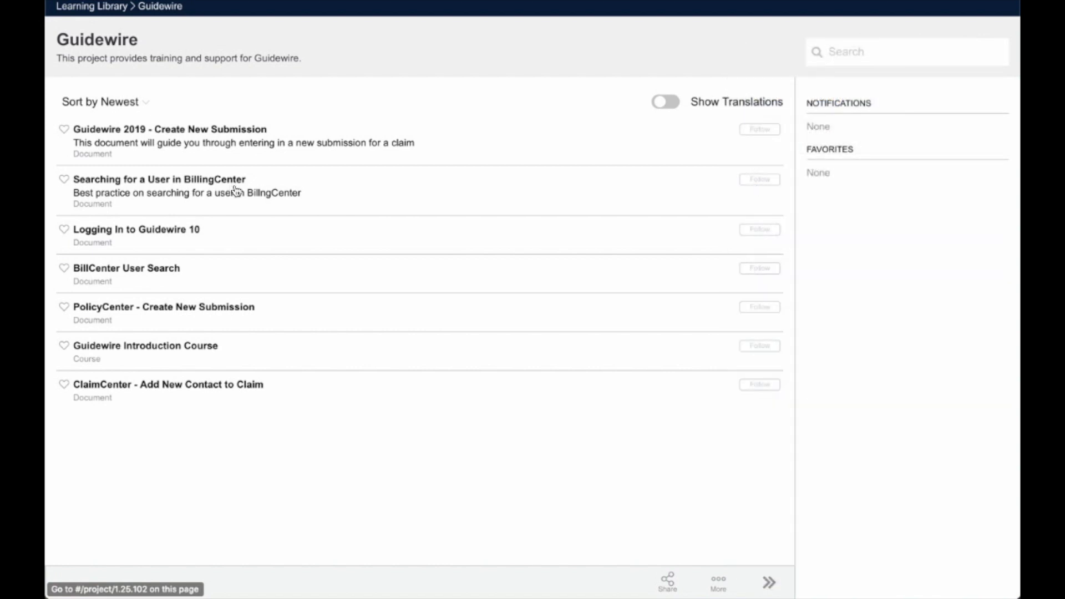
Search the library for 'Add new contact to claim' and open the PolicyCenter result
click(867, 51)
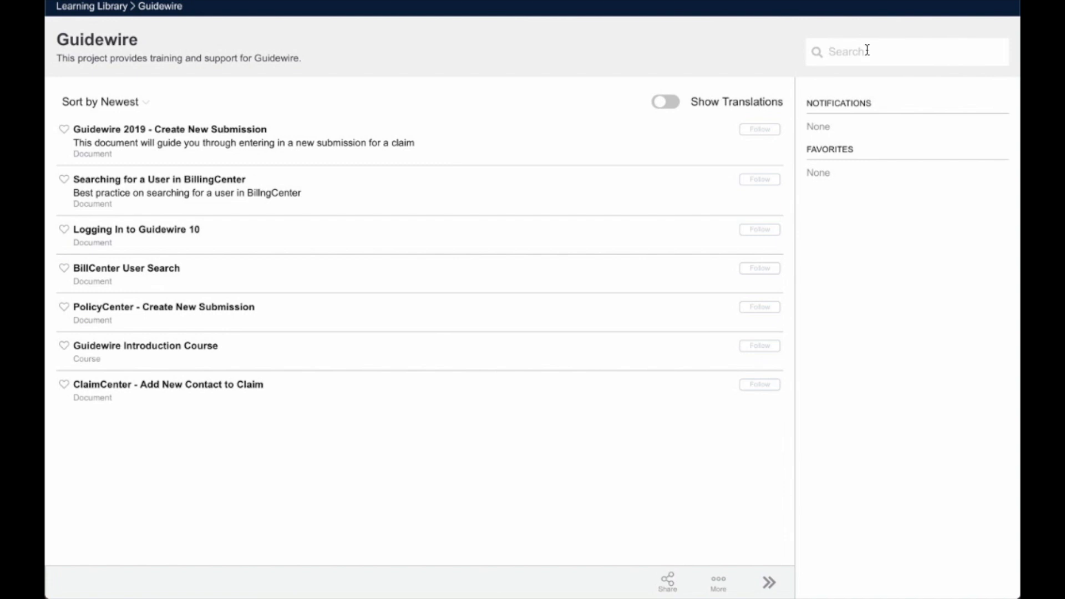
text(Ad)
text(d new contact to claim)
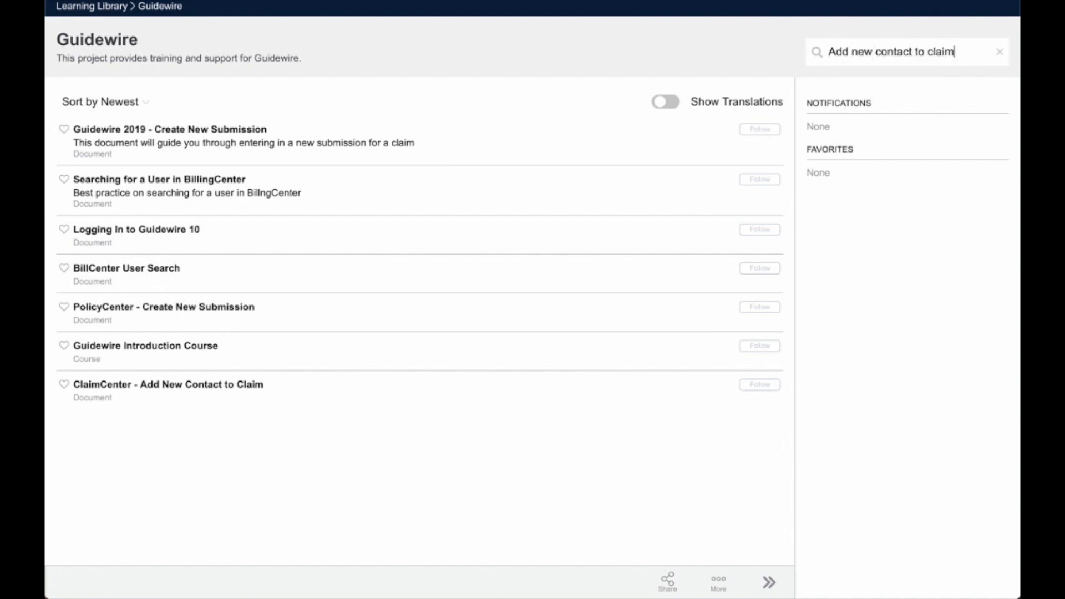
key(Return)
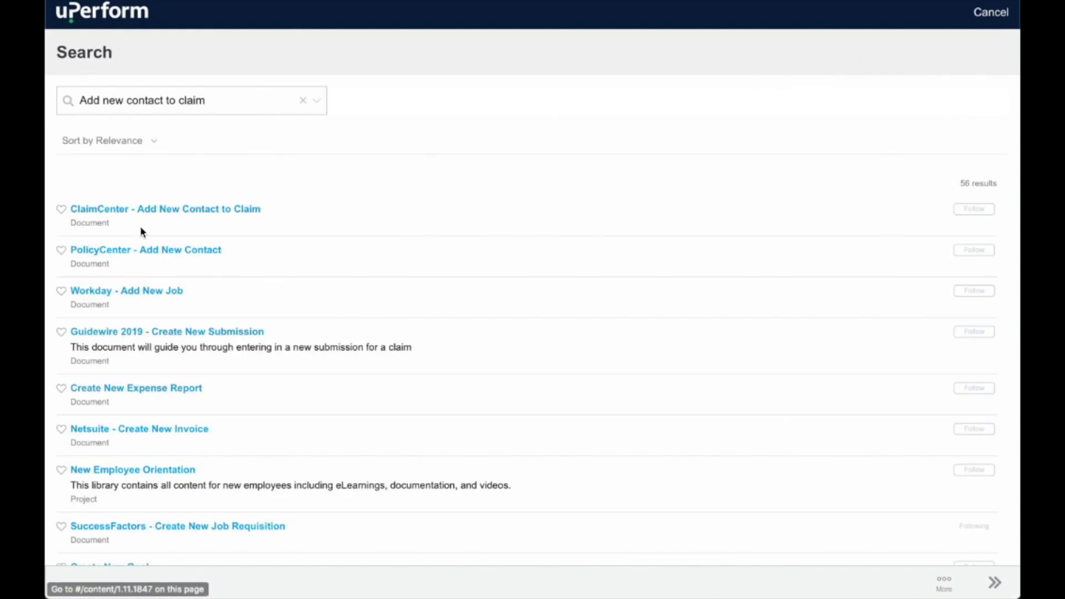
click(132, 255)
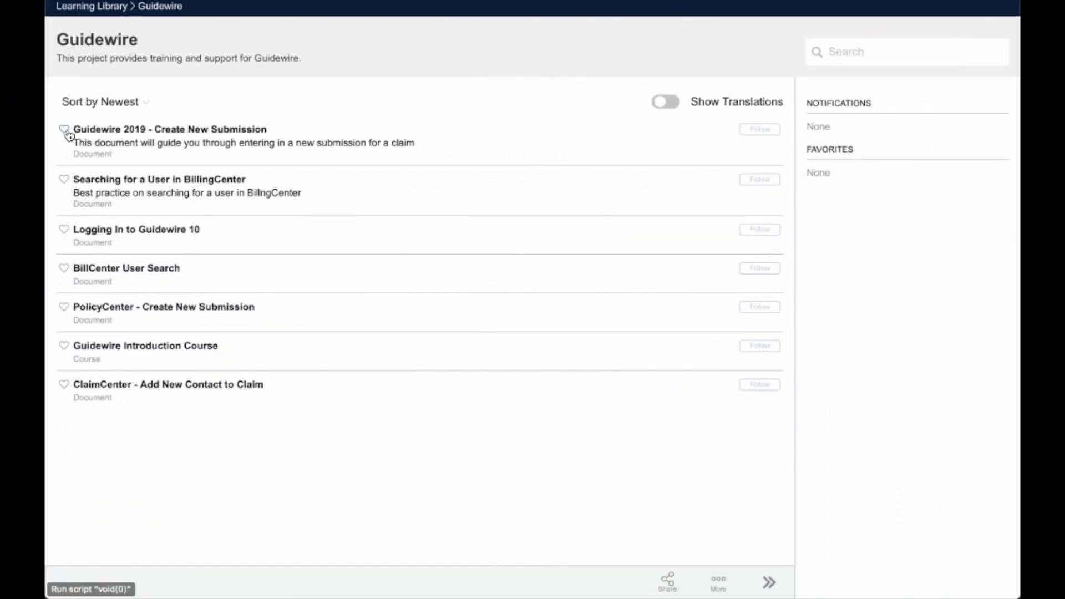
Favorite and follow Guidewire 2019 - Create New Submission, then bring up email sharing
click(65, 131)
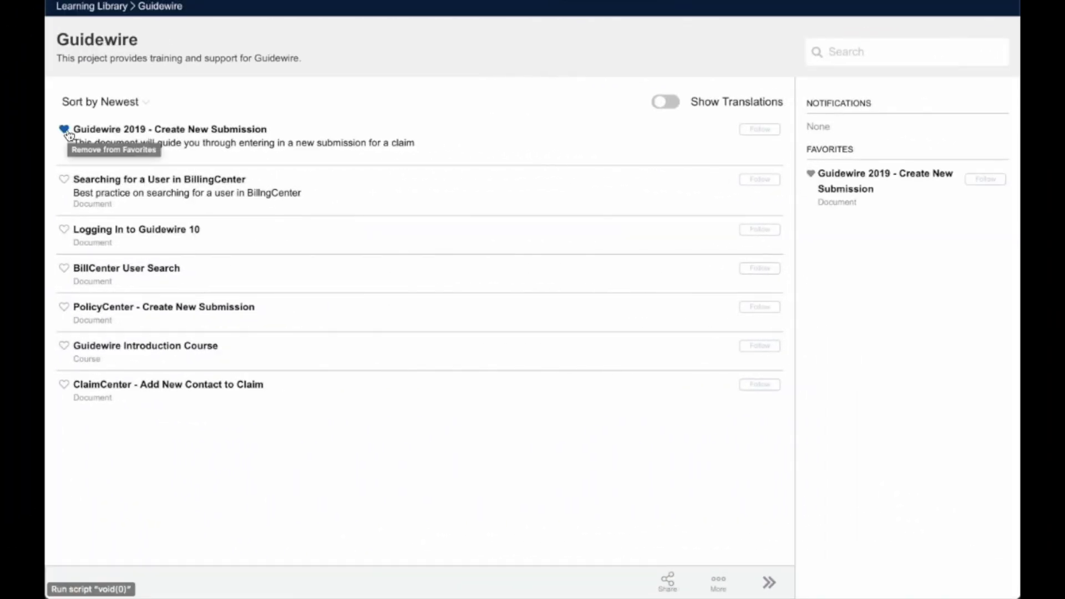
click(995, 583)
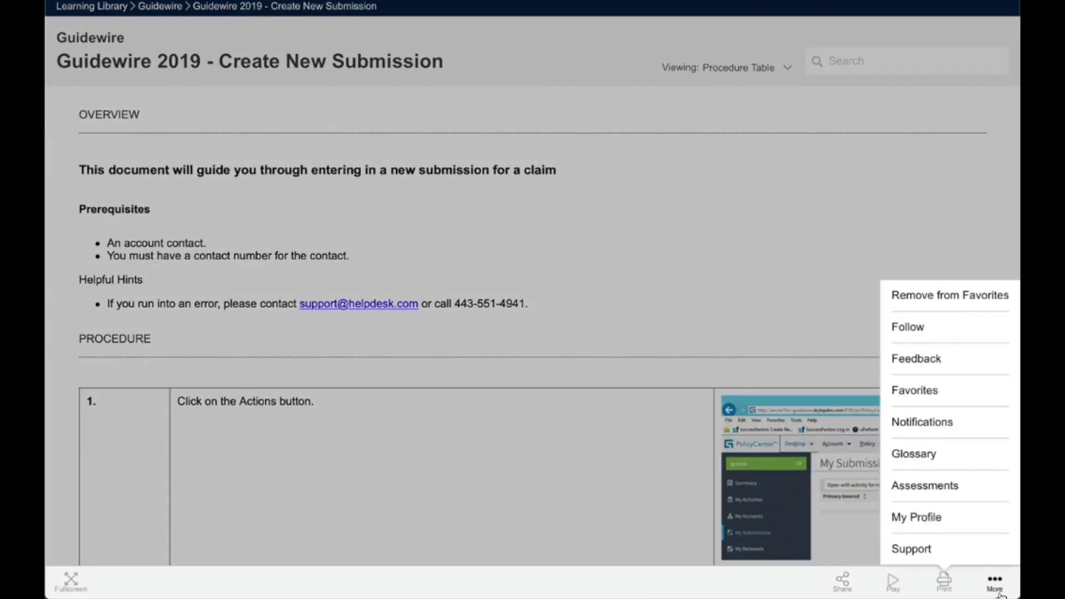
click(934, 333)
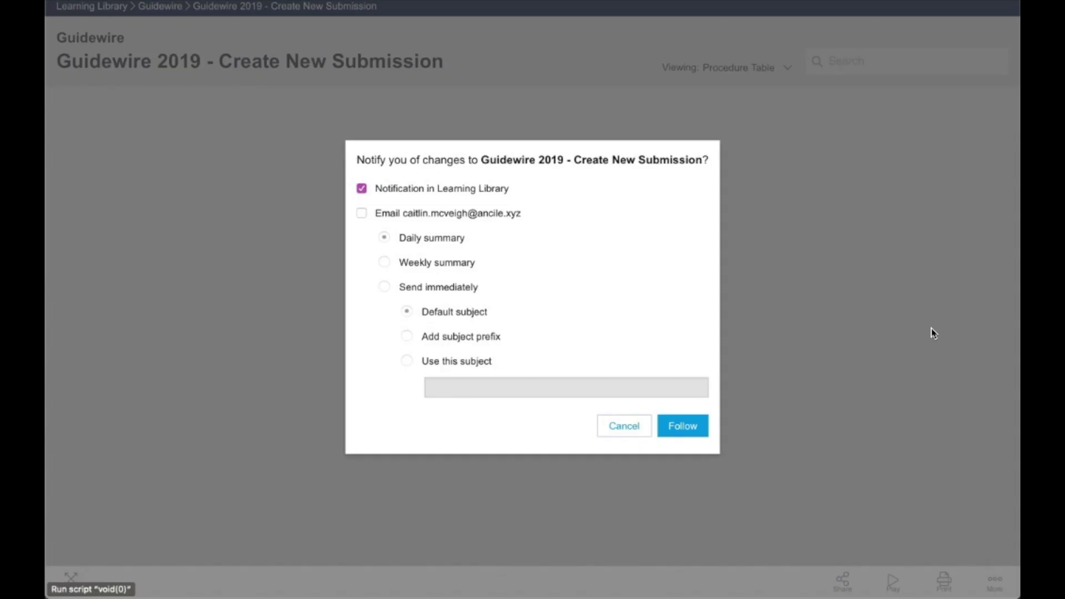
click(683, 426)
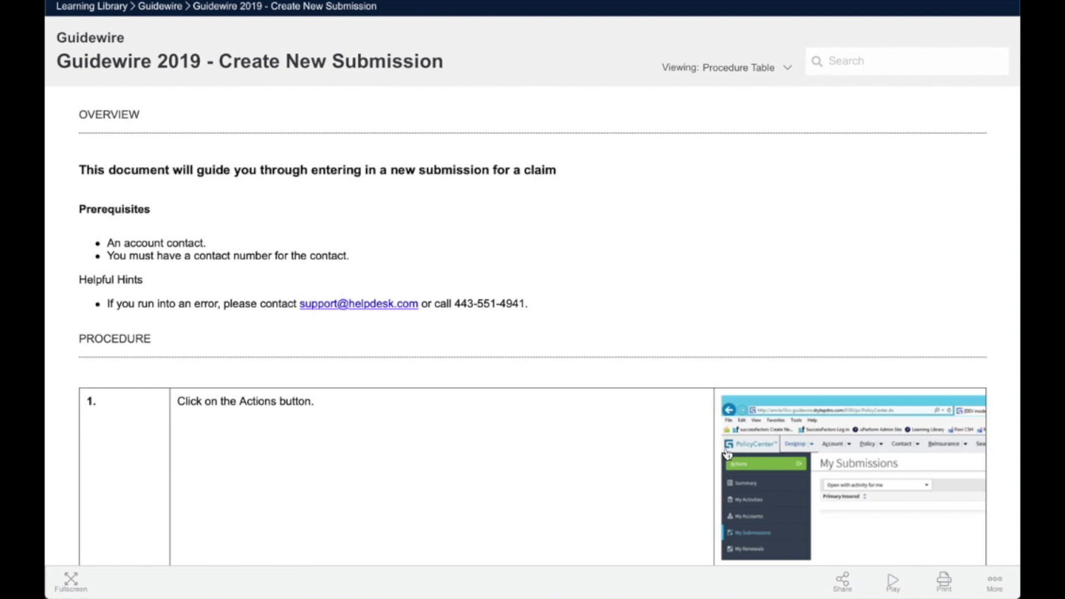
click(843, 580)
click(730, 557)
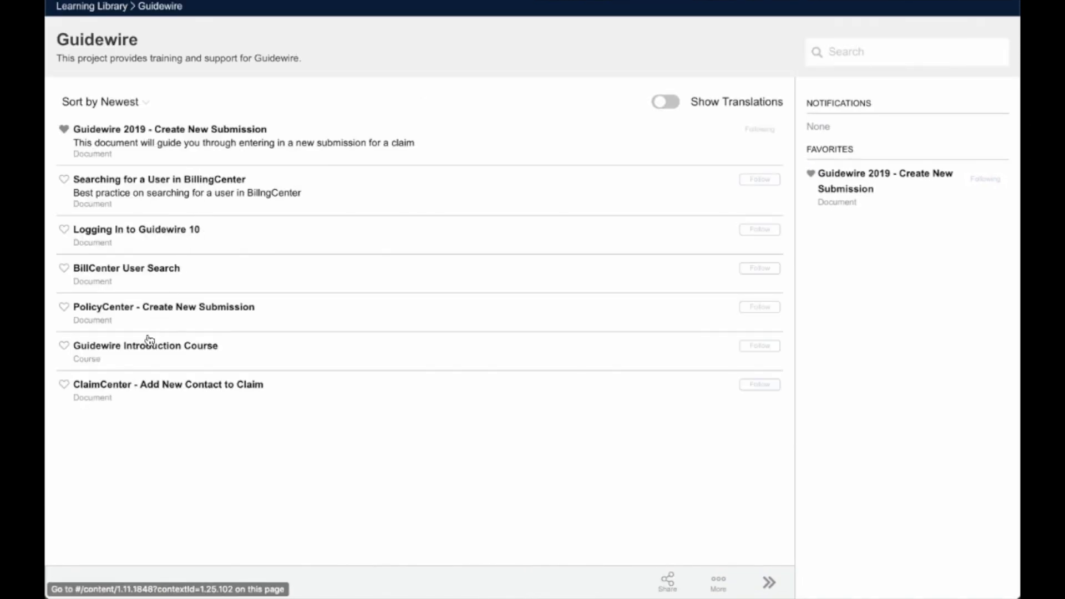
Work through the Guidewire Introduction Course pages, training video and auto playback tutorial
click(140, 354)
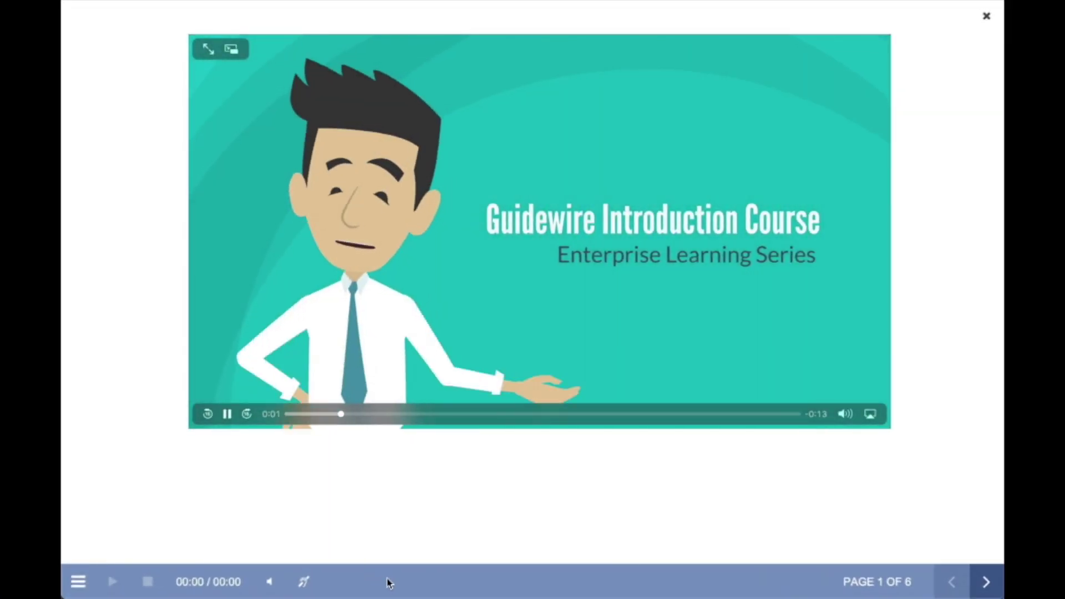
click(987, 592)
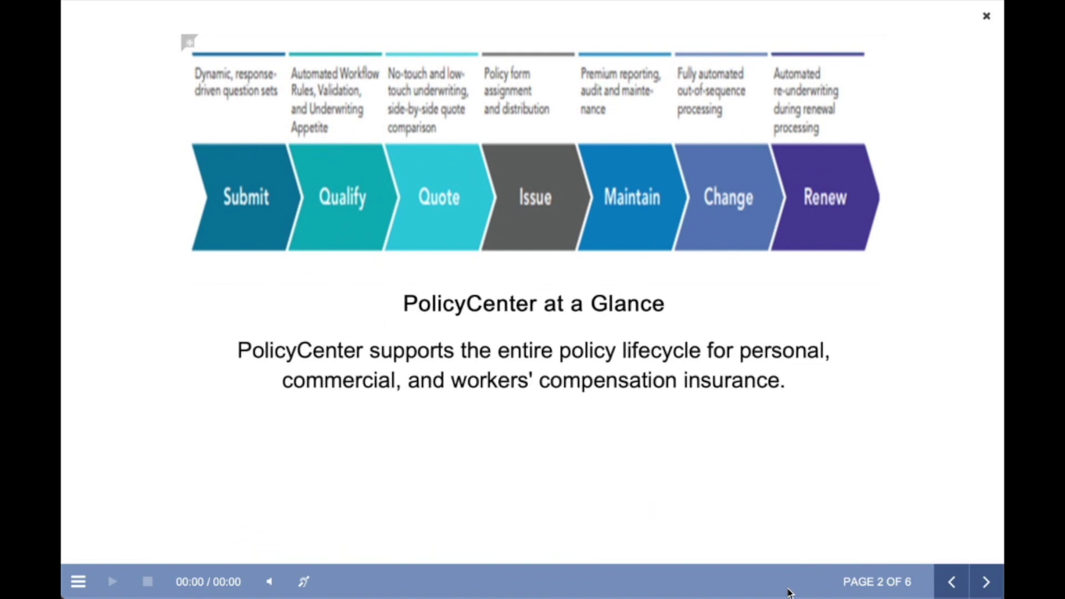
key(Right)
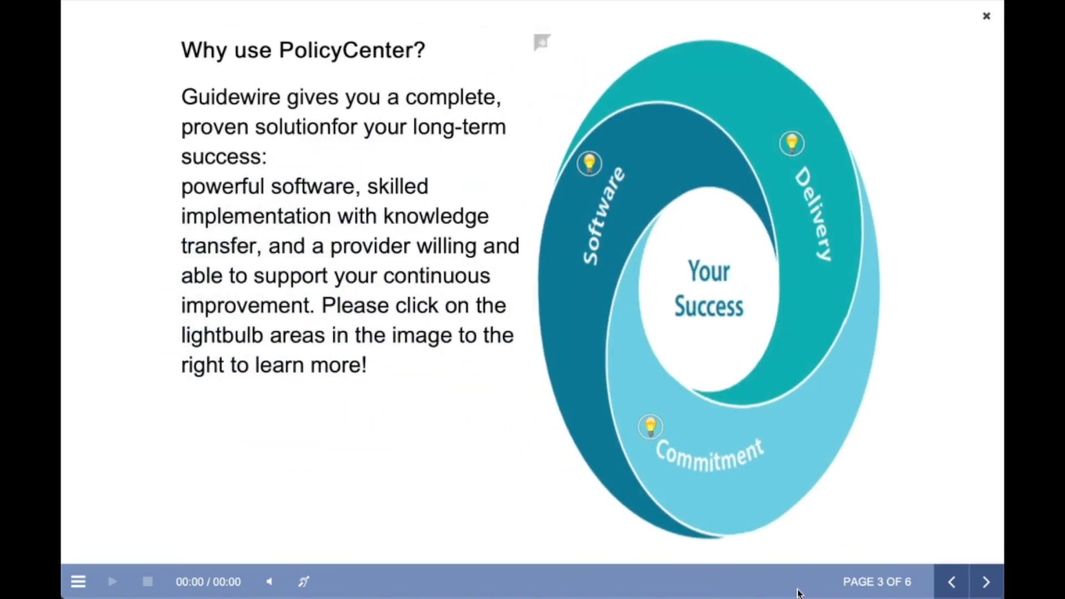
click(641, 435)
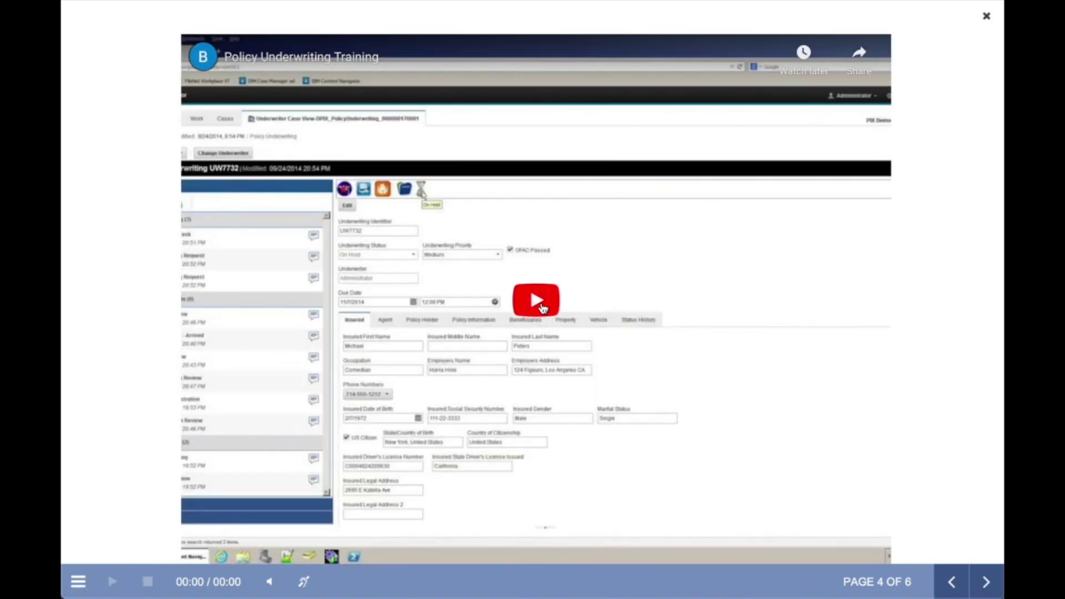
click(543, 307)
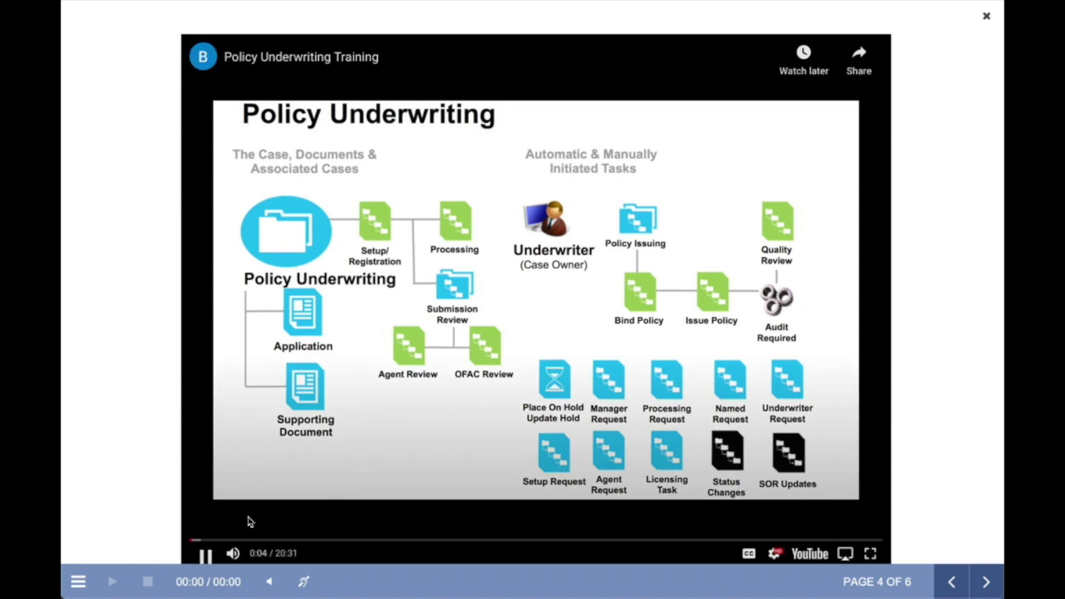
click(986, 582)
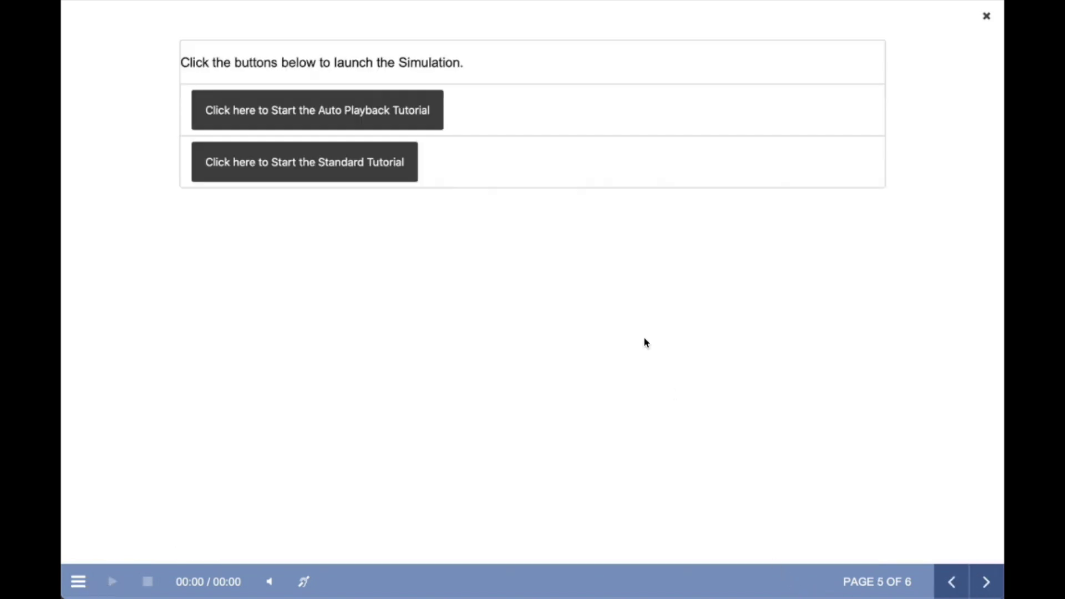
click(377, 128)
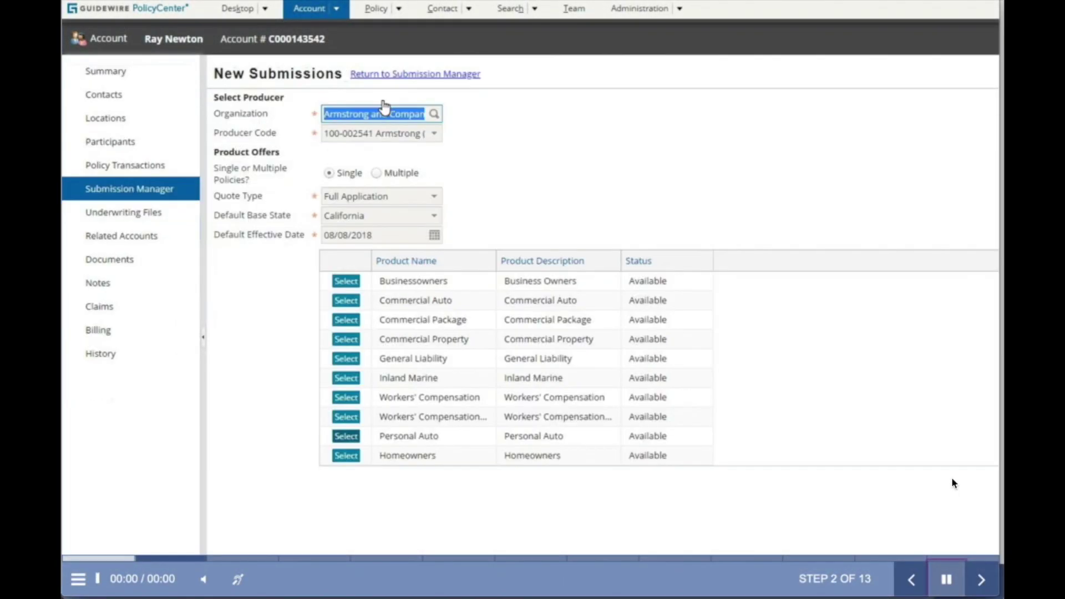
key(Escape)
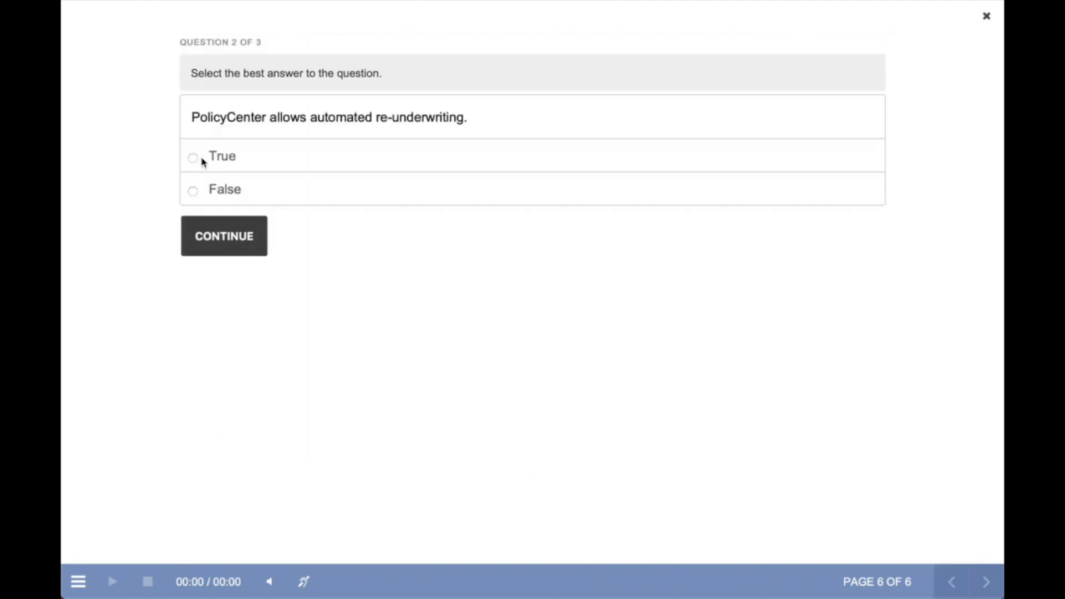
Answer the quiz (True for re-underwriting, mark transaction history) and reach the passing score
click(194, 158)
click(221, 234)
click(225, 270)
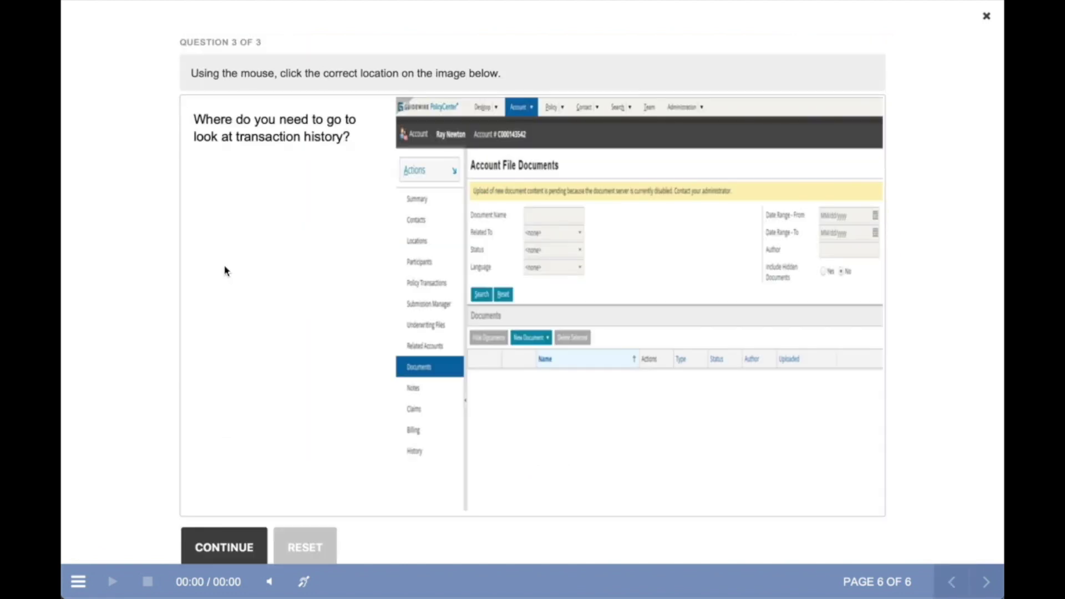
click(415, 452)
key(Return)
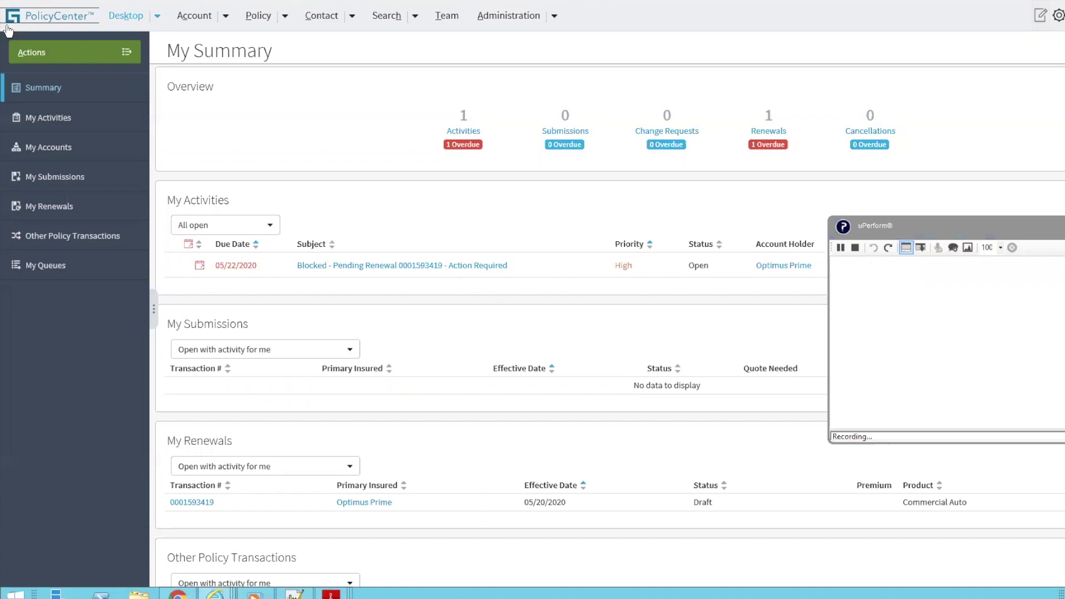
Record starting a new submission and searching for account 'ACME'
click(127, 54)
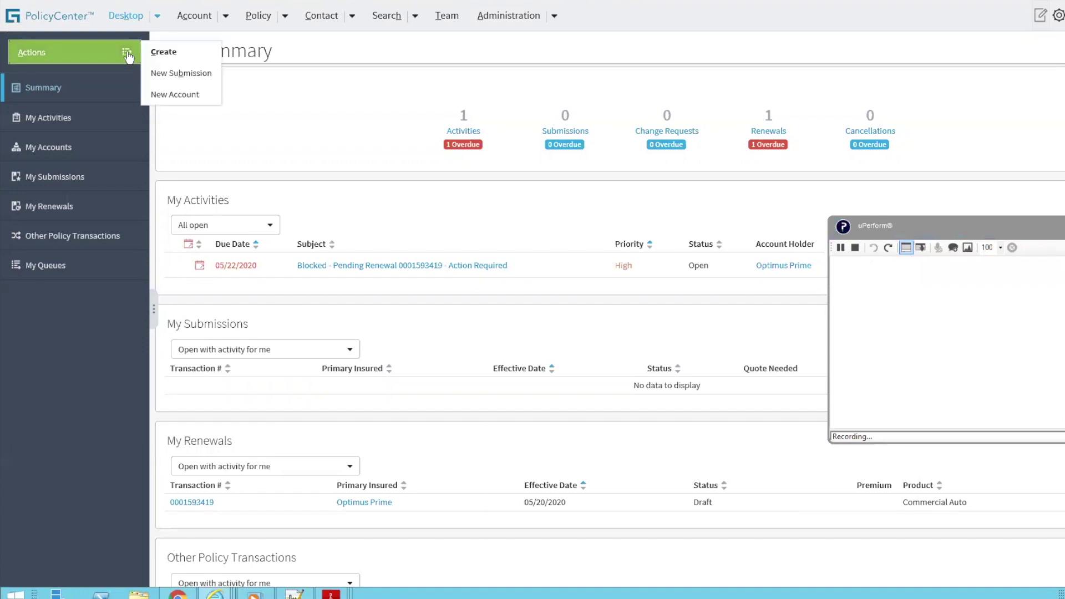
click(180, 74)
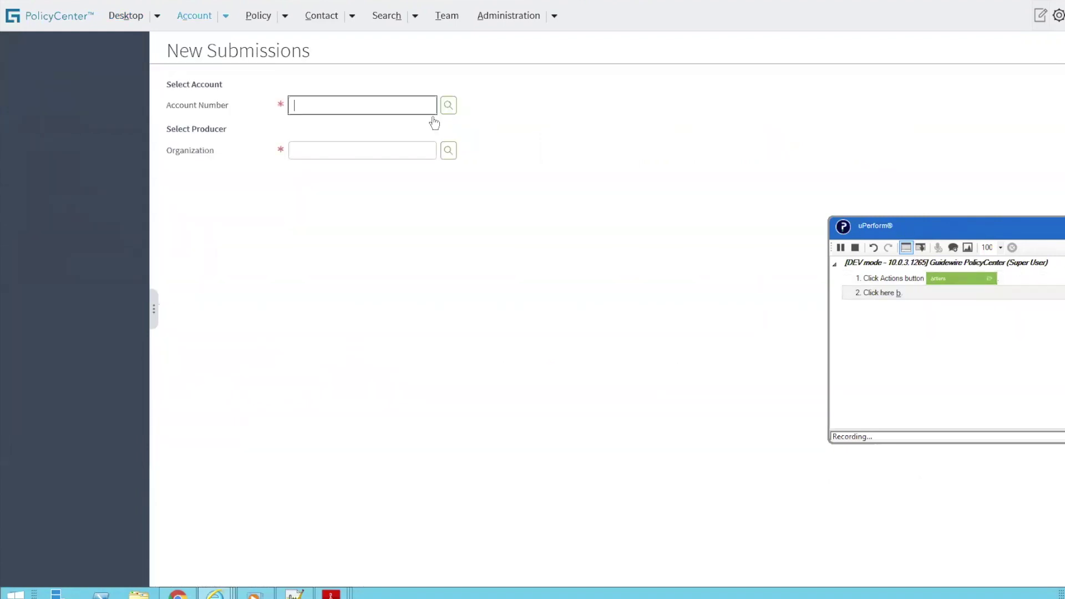
click(448, 106)
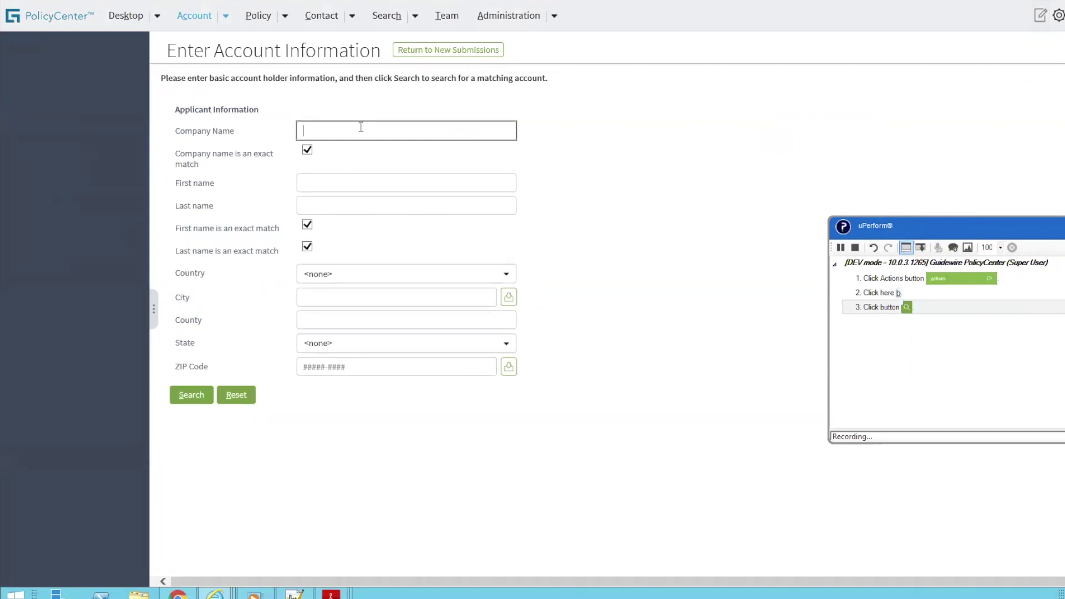
text(ACME)
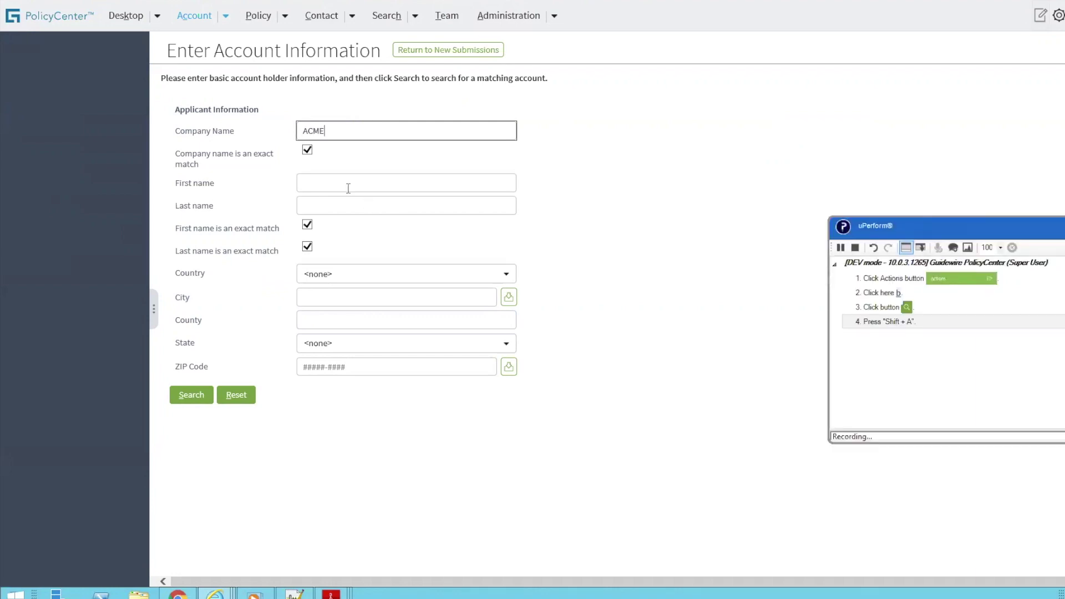
Record entering applicant John Doe, undo the extra city step, and stop recording
click(349, 189)
text(John)
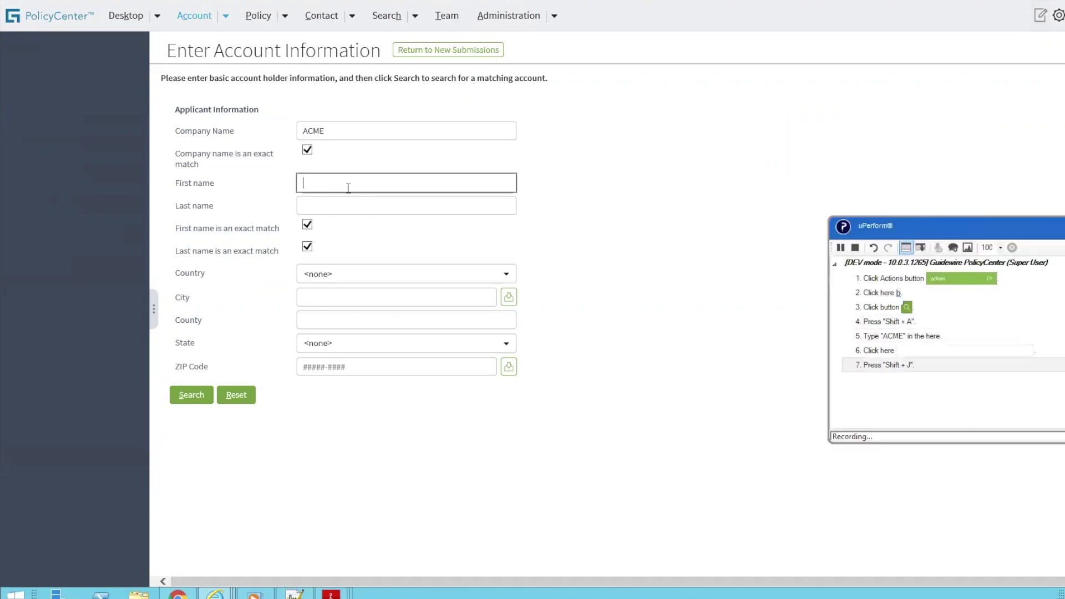
click(315, 211)
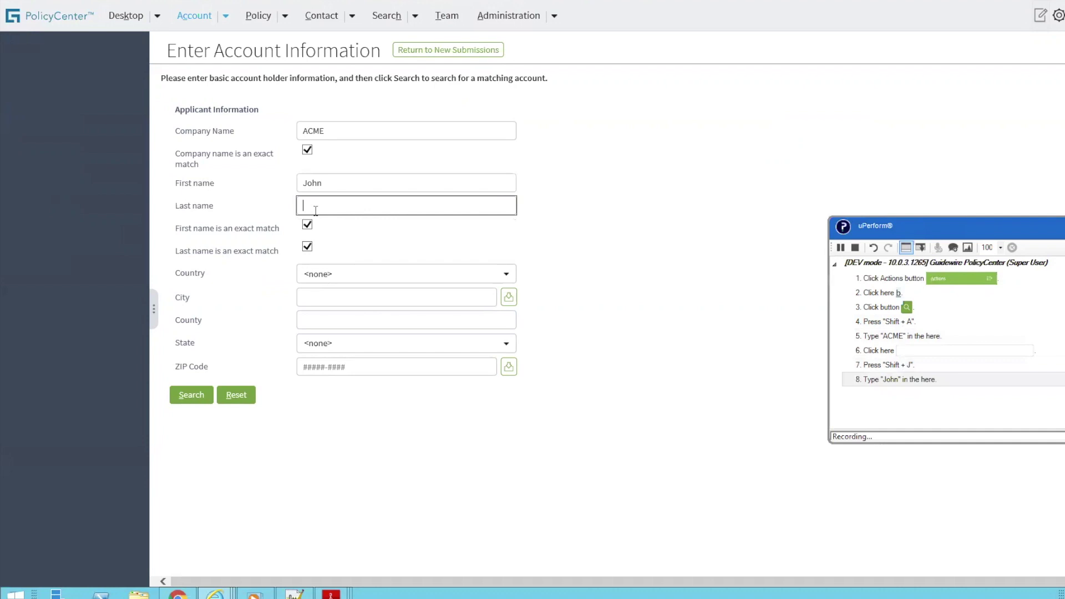
text(Doe)
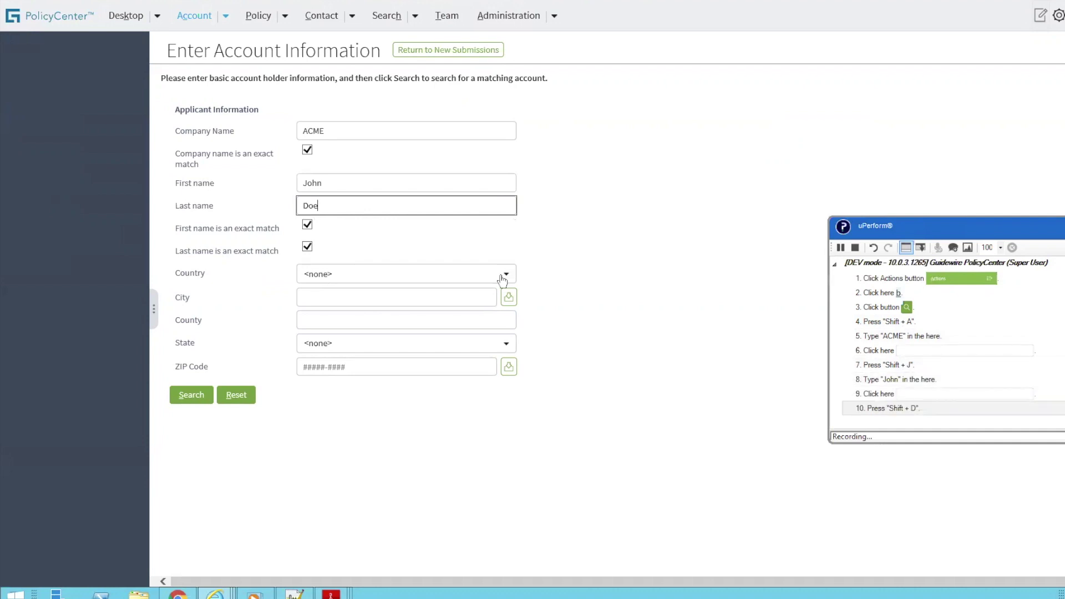
click(486, 298)
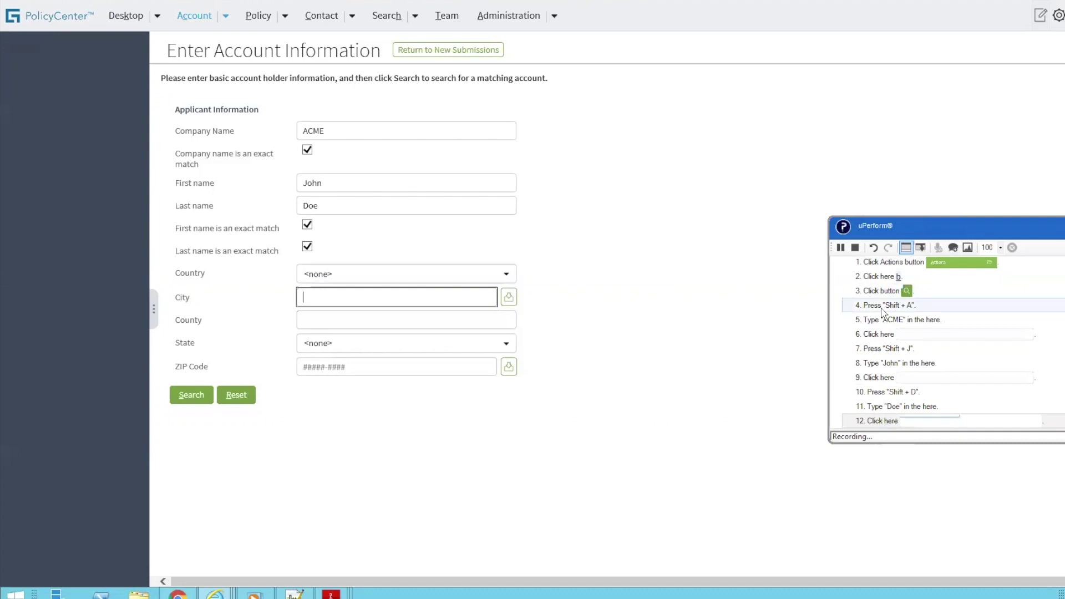
click(874, 248)
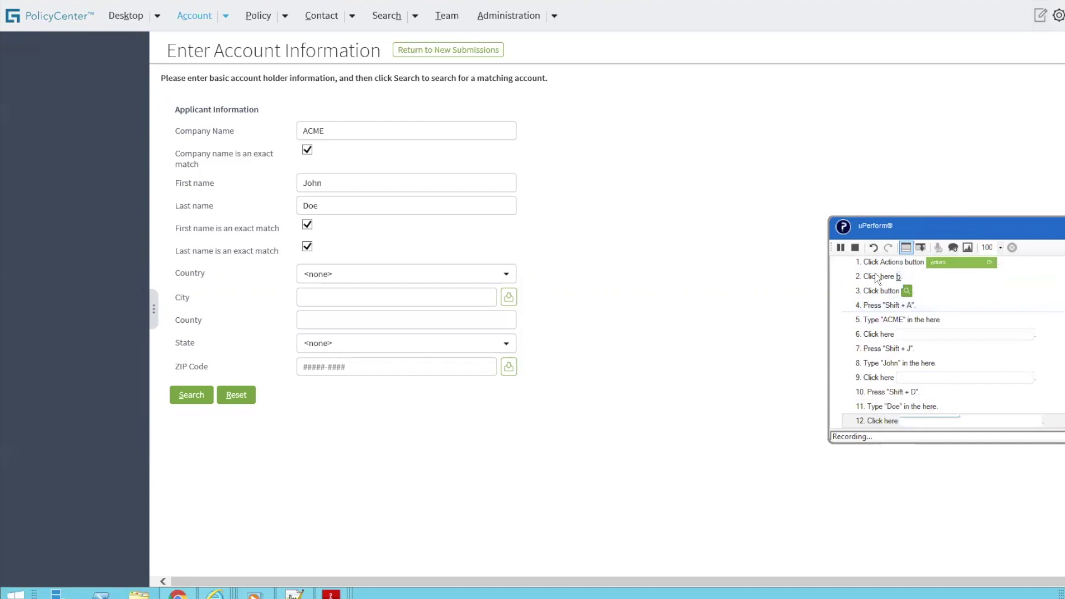
click(856, 248)
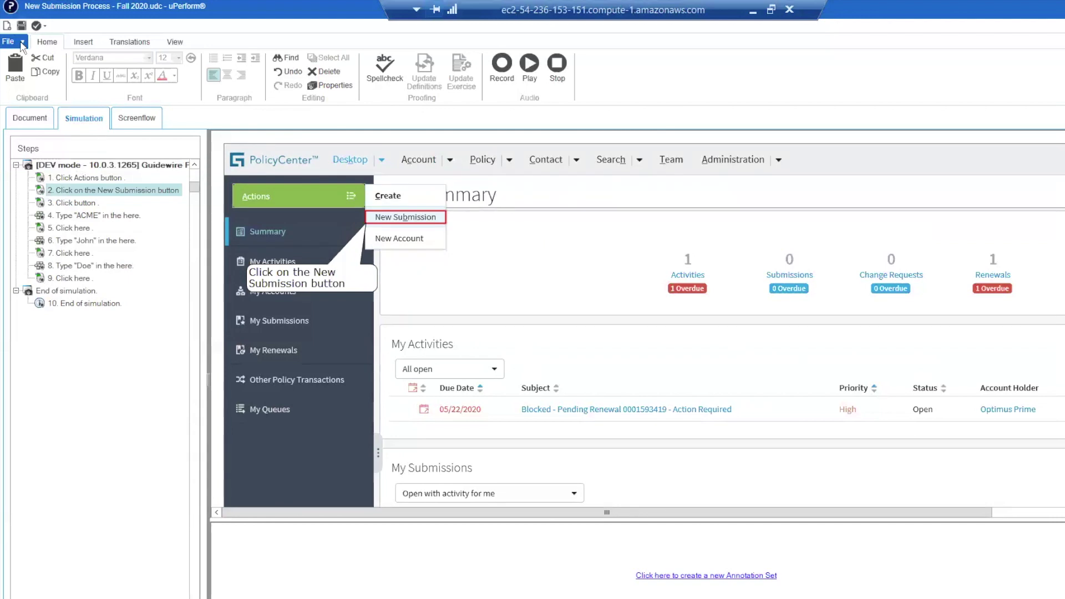
Publish the current New Submission Process document from the File menu
click(21, 44)
mouse_move(62, 413)
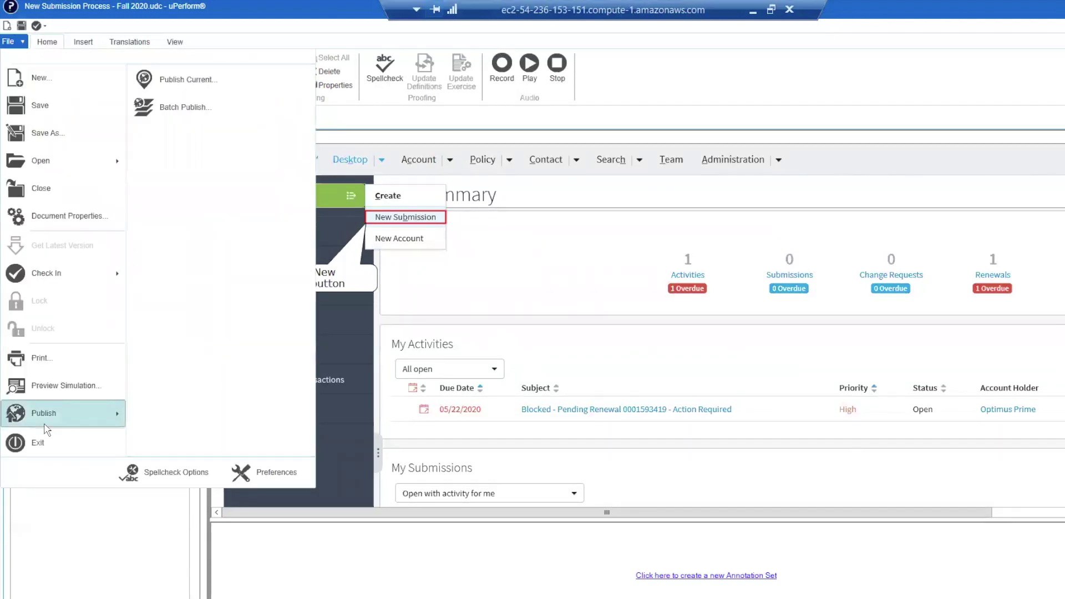
click(197, 90)
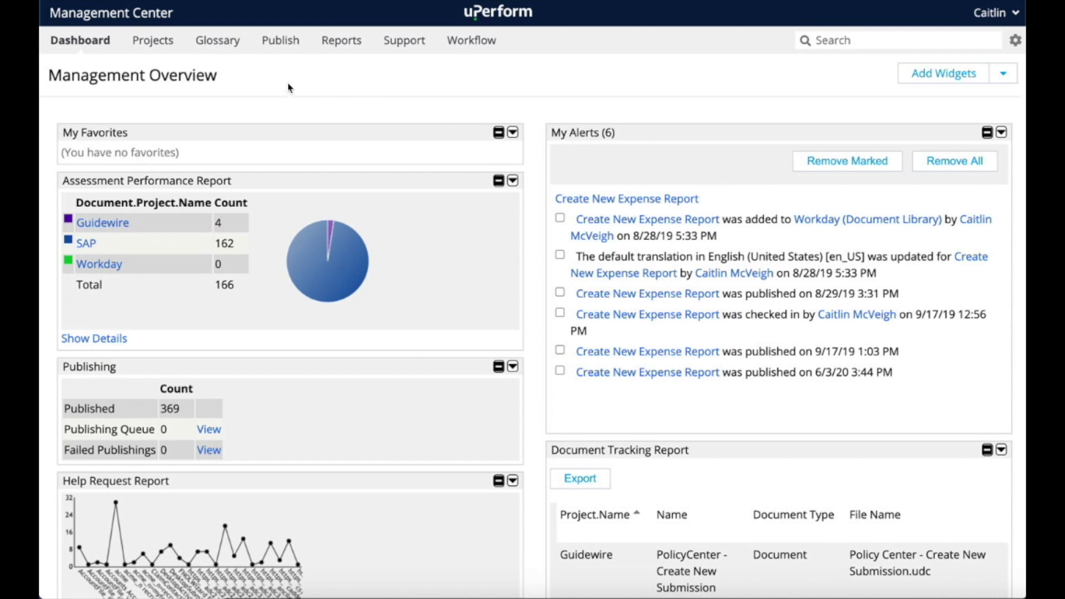
Open the Guidewire project's Document Library in Management Center
click(153, 48)
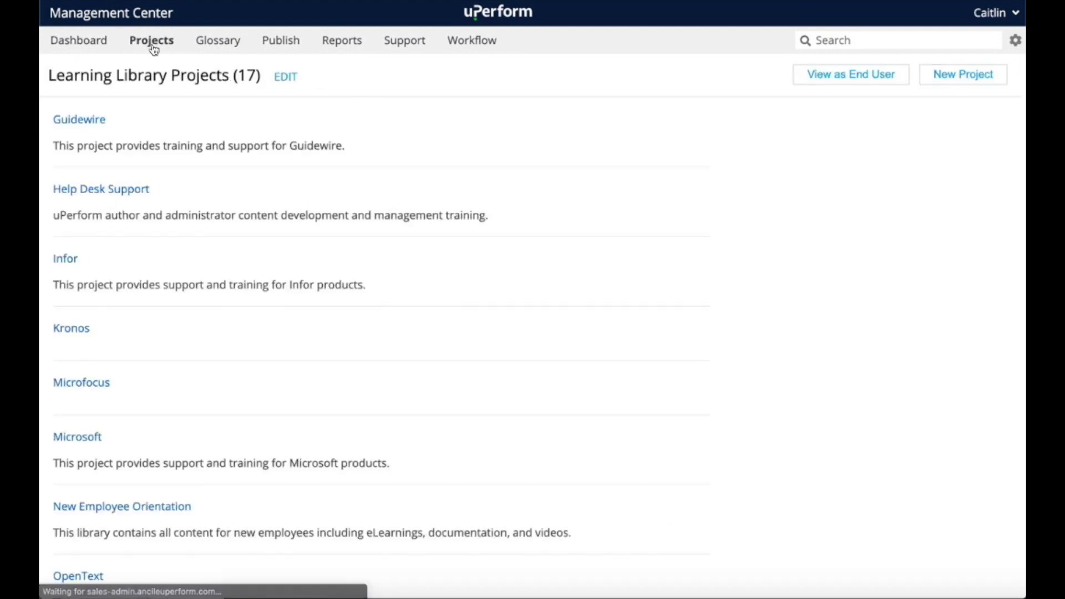
click(99, 117)
click(141, 161)
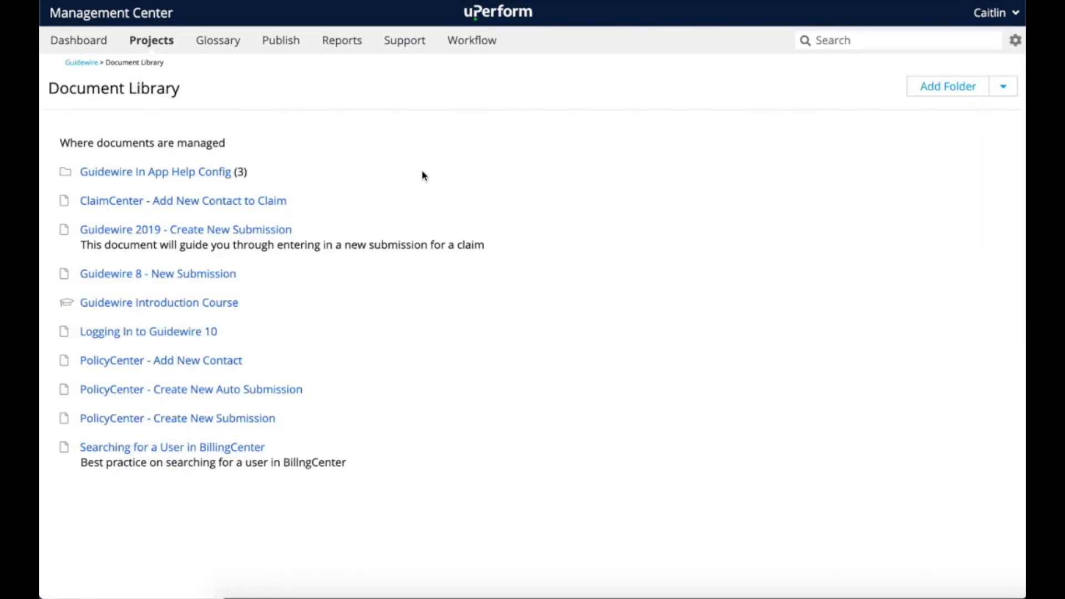
Open the Reports page and scroll through its 14 reports
click(359, 58)
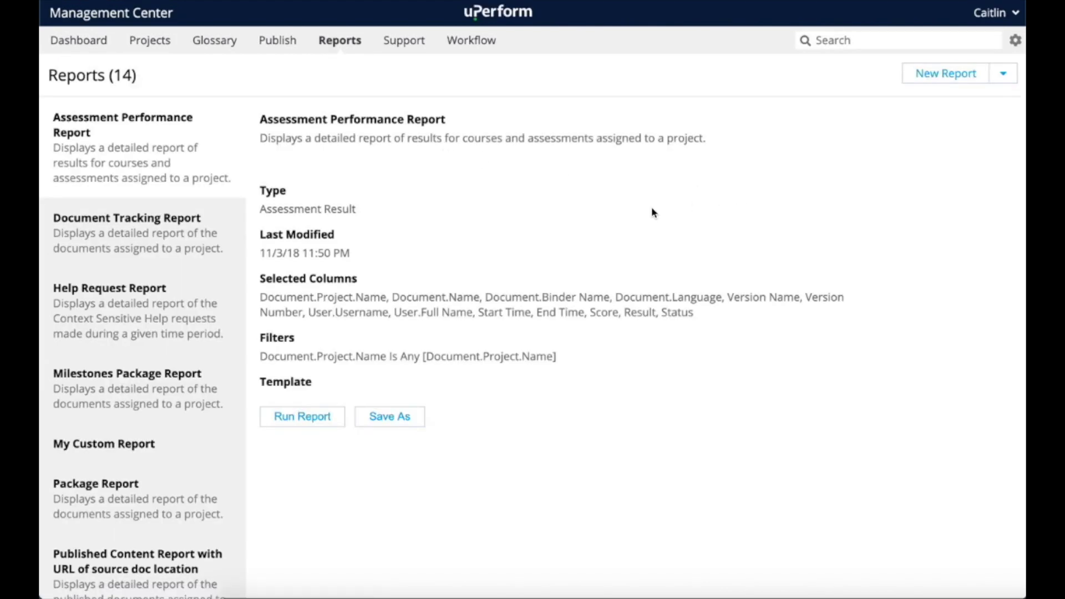
scroll(211, 279, down, 1)
scroll(212, 280, down, 2)
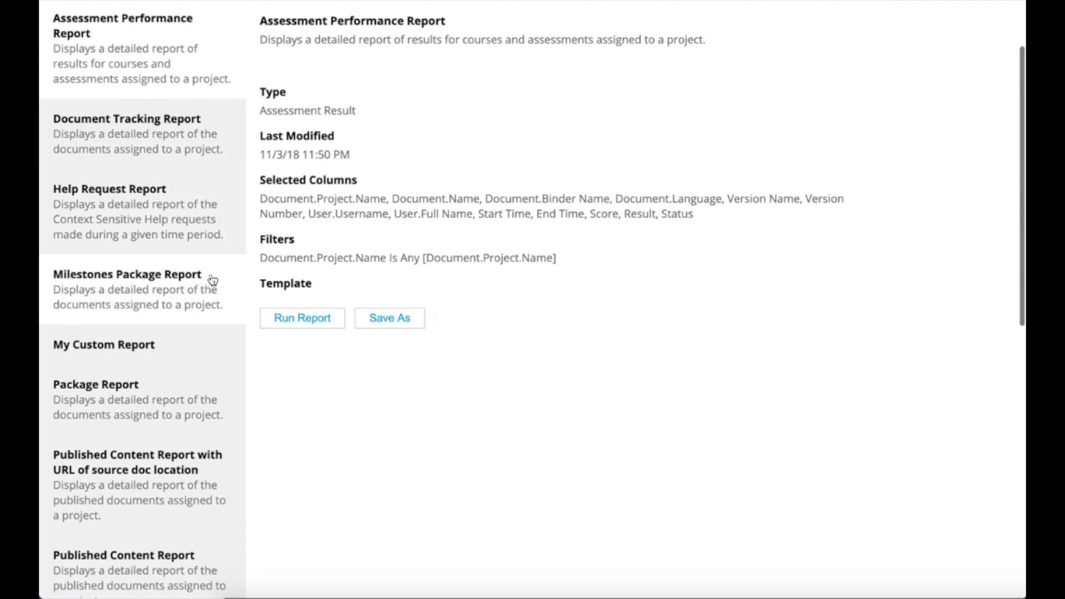
scroll(211, 279, down, 1)
scroll(212, 279, down, 2)
scroll(211, 279, down, 2)
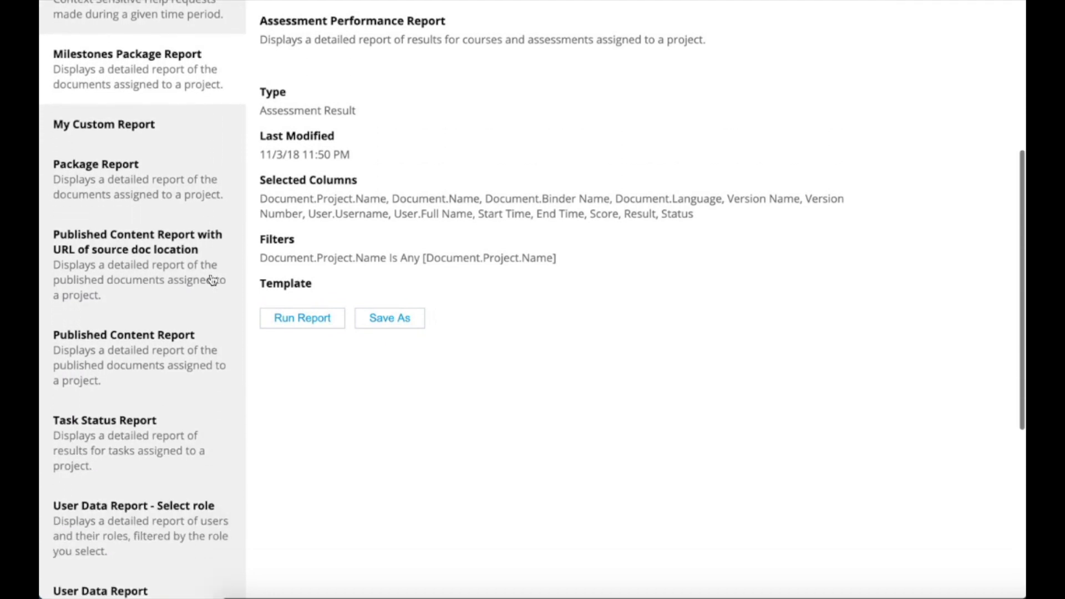
scroll(212, 279, down, 1)
scroll(212, 279, down, 2)
scroll(211, 279, down, 2)
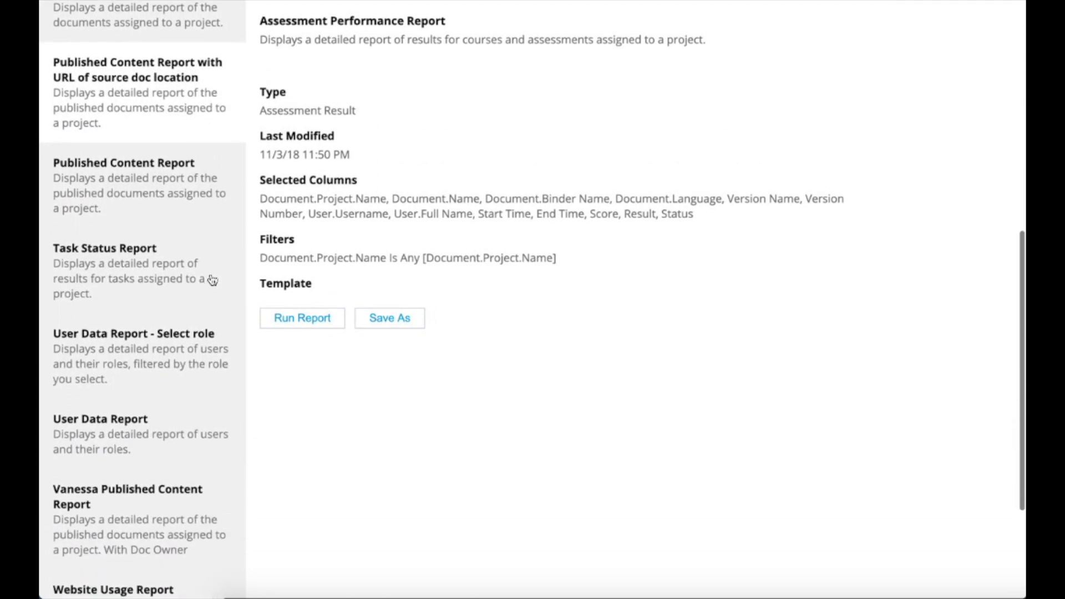
scroll(211, 279, down, 1)
scroll(212, 280, down, 2)
scroll(211, 279, down, 1)
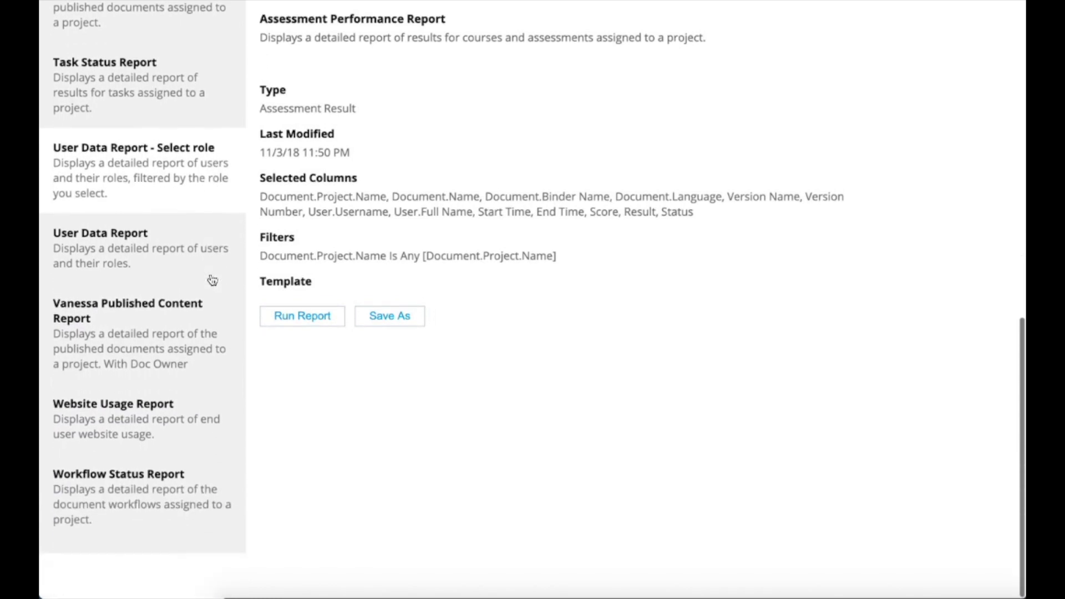
scroll(212, 279, up, 4)
scroll(212, 279, up, 2)
scroll(212, 279, up, 6)
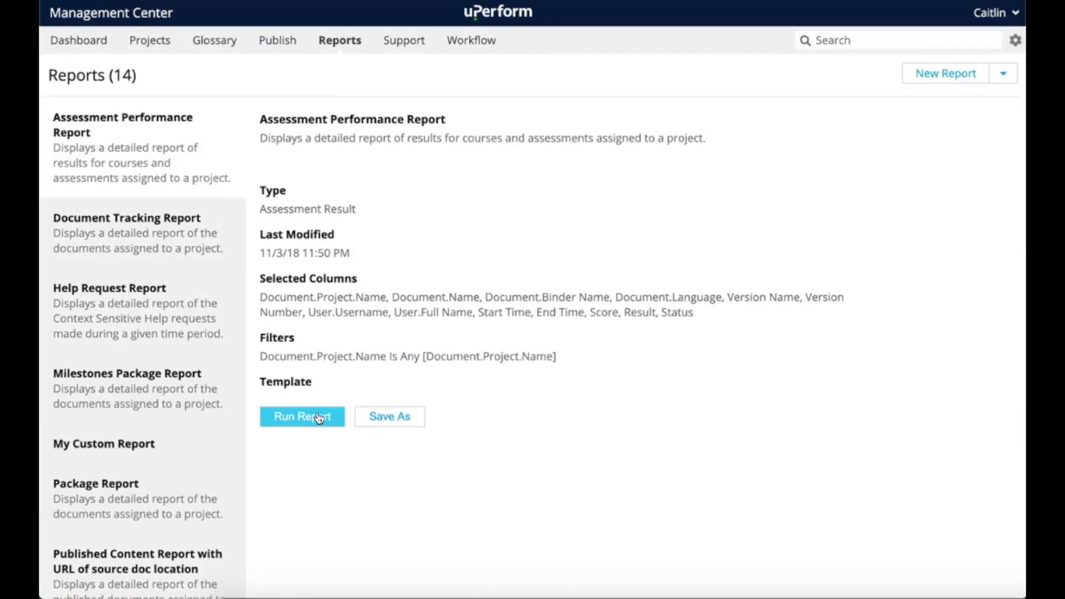
Run the Assessment Performance Report and review the four attempts' scores and pass/fail results
click(319, 418)
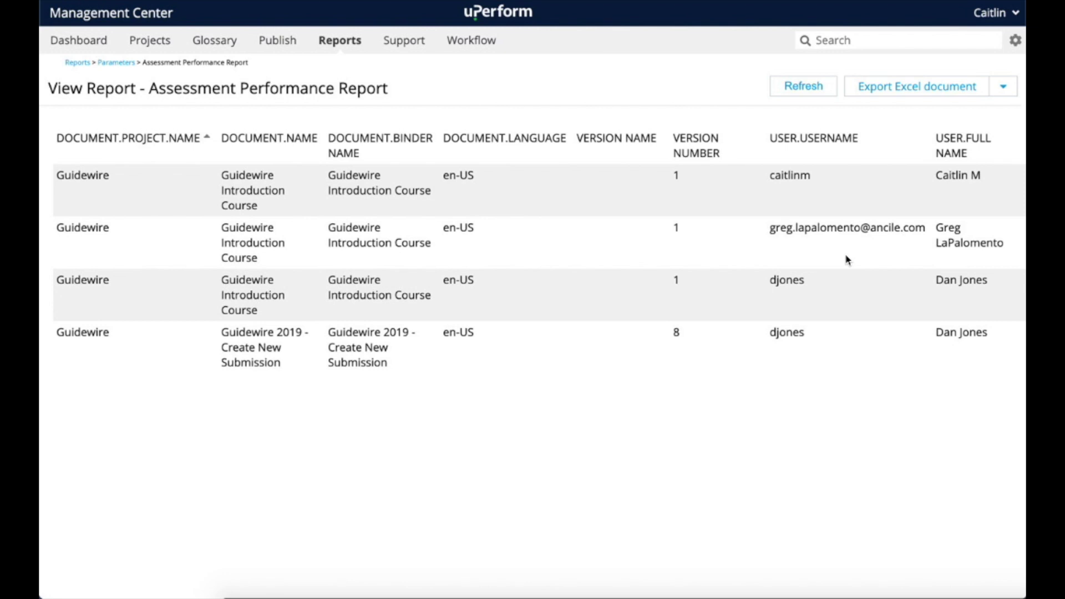
scroll(847, 259, right, 1)
scroll(847, 260, right, 2)
scroll(847, 260, right, 2)
scroll(847, 260, right, 1)
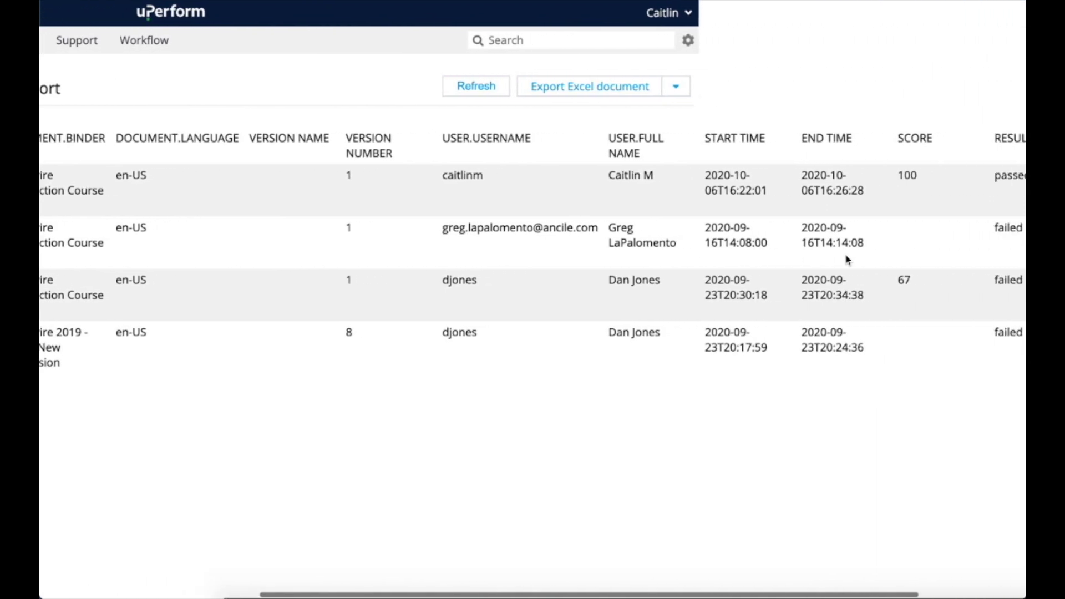
scroll(847, 260, right, 1)
scroll(847, 259, right, 2)
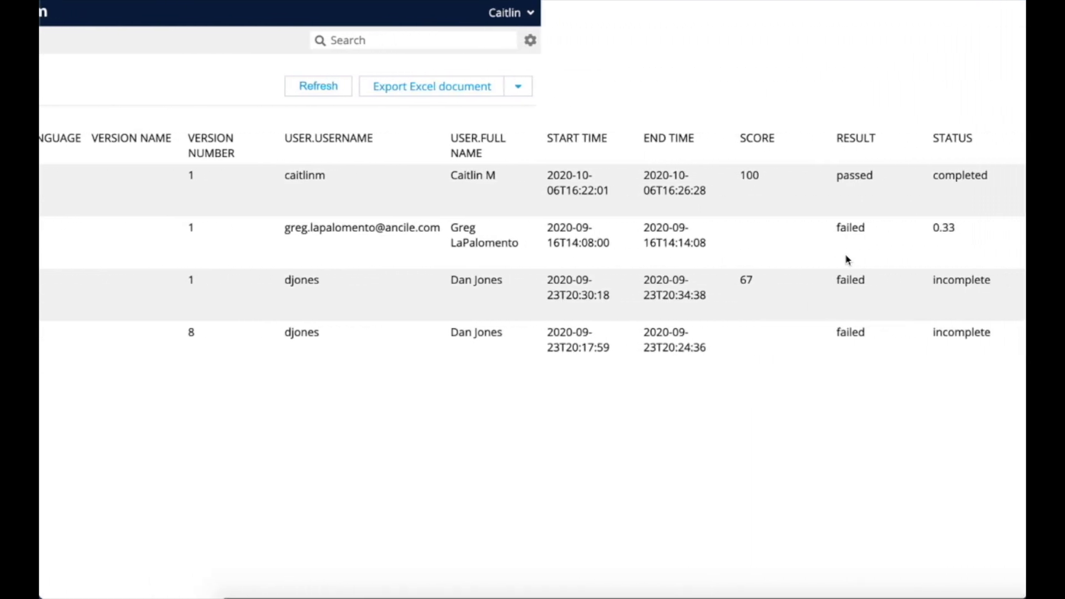
Show the report's export format choices: Excel, CSV, XML and JSON
scroll(848, 260, left, 3)
scroll(848, 259, left, 3)
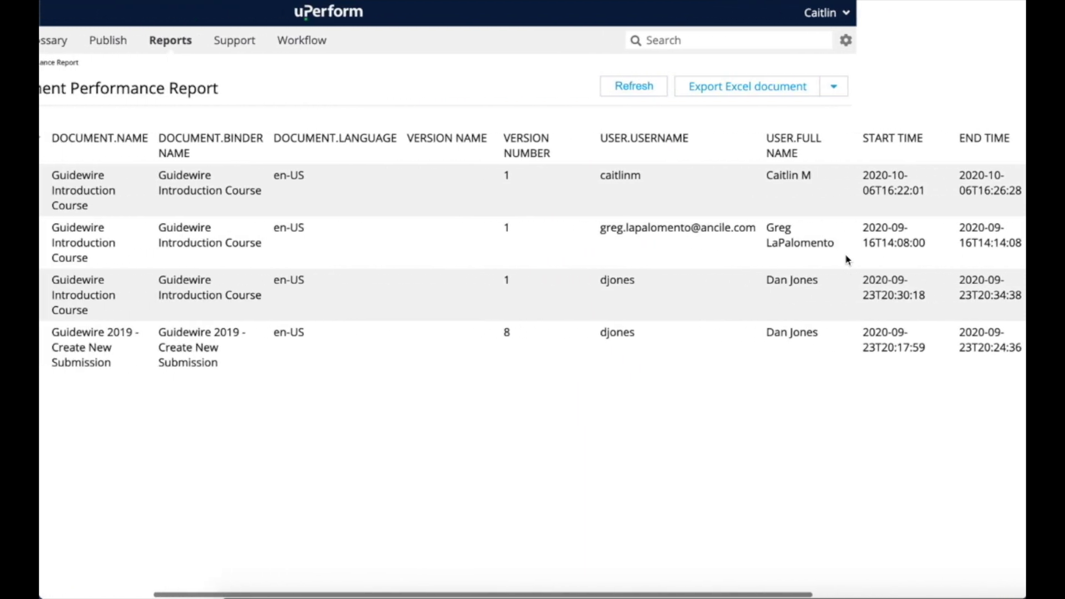
scroll(847, 260, left, 1)
scroll(847, 260, left, 2)
scroll(847, 260, left, 1)
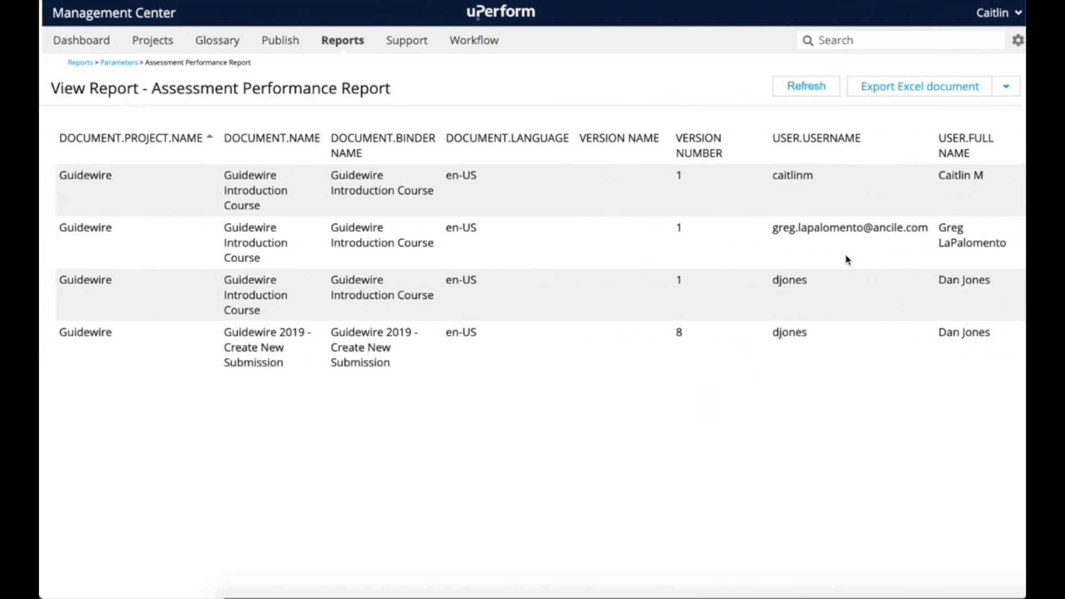
click(1004, 87)
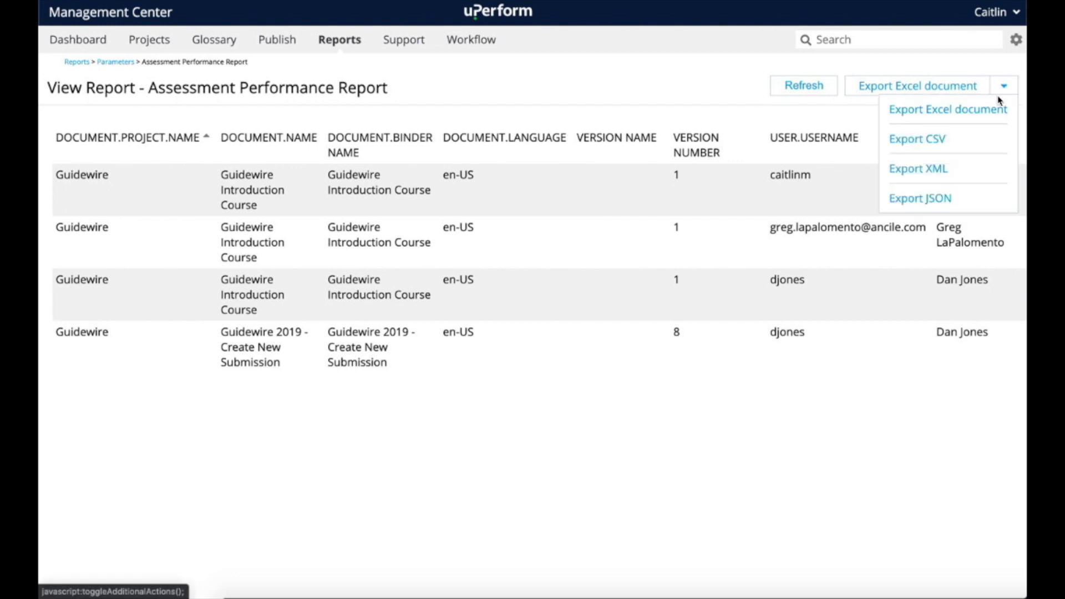